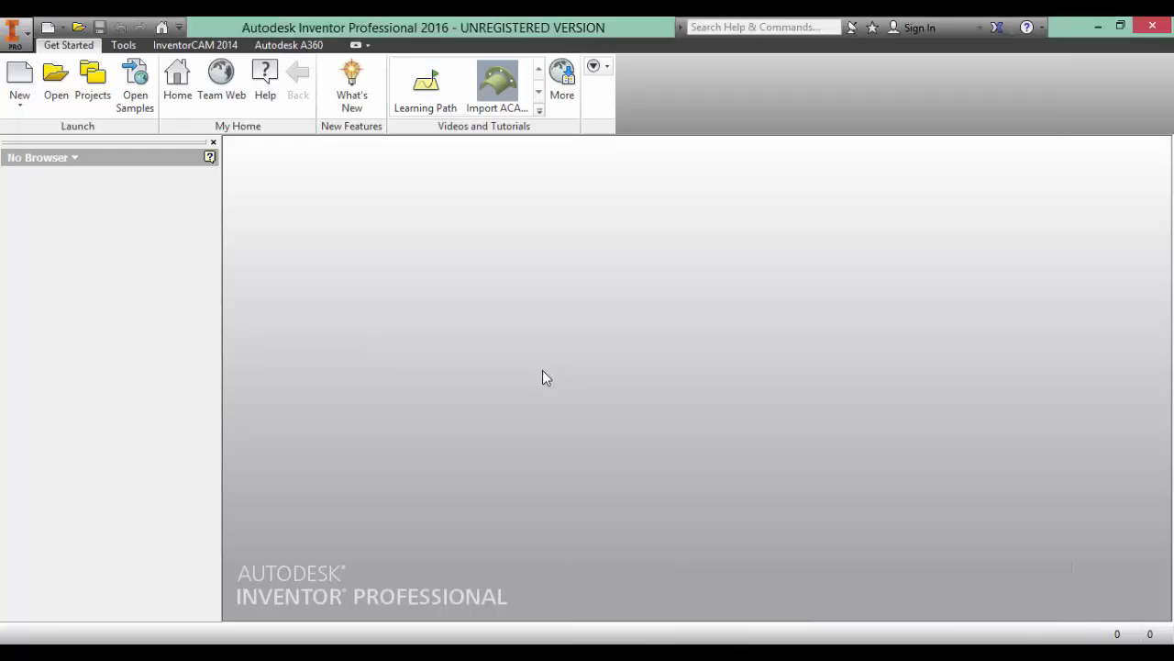
- Create a new Sheet Metal (mm).ipt part and start a 2D sketch on an origin plane
click(17, 83)
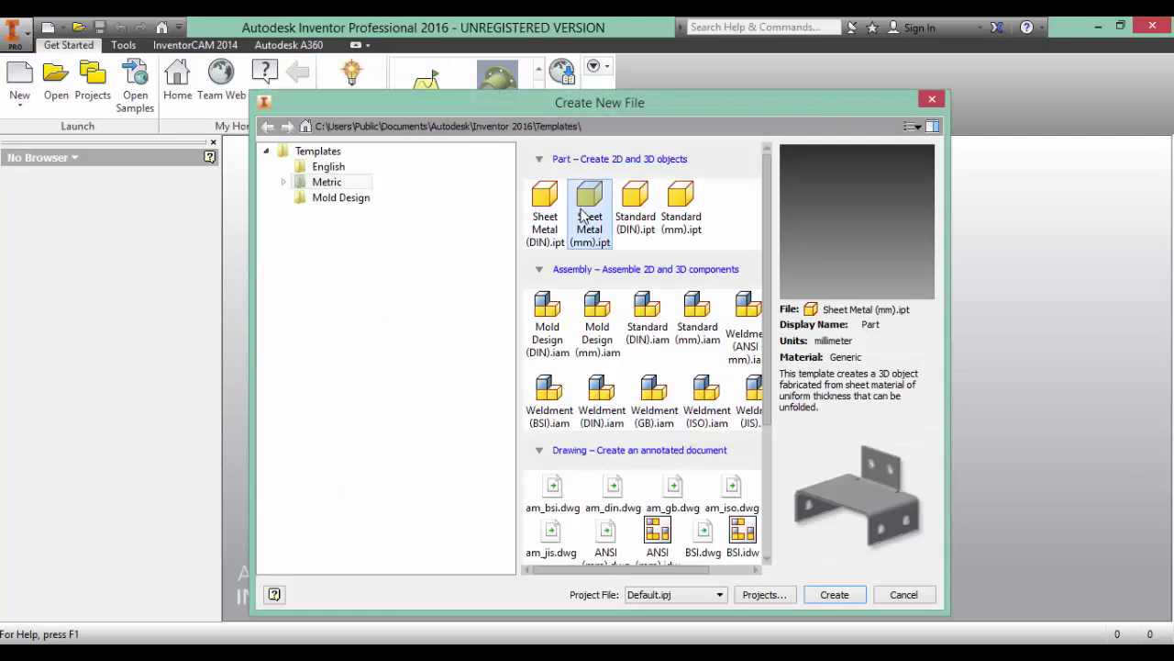
double_click(581, 213)
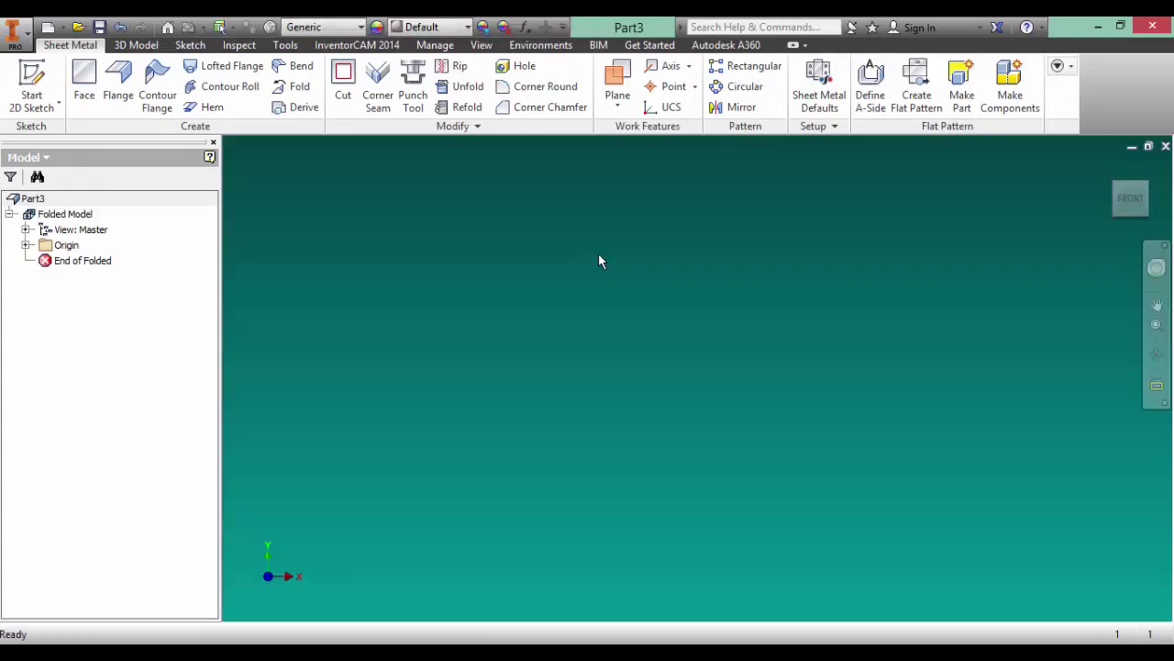
click(31, 87)
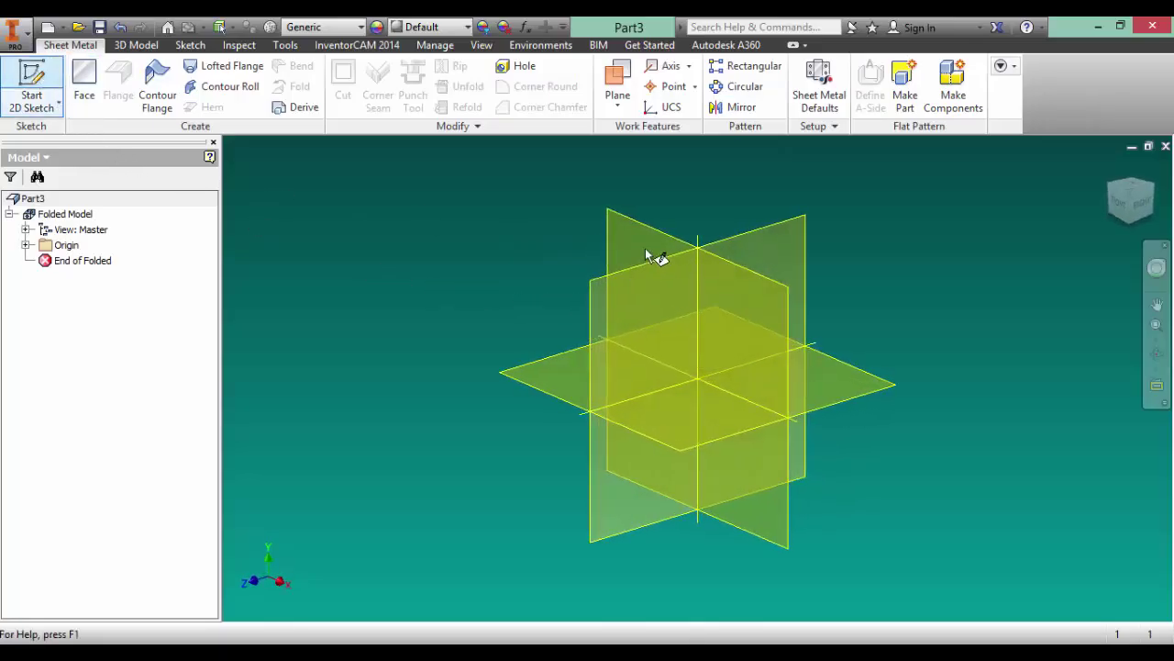
click(646, 249)
drag(593, 460, 574, 577)
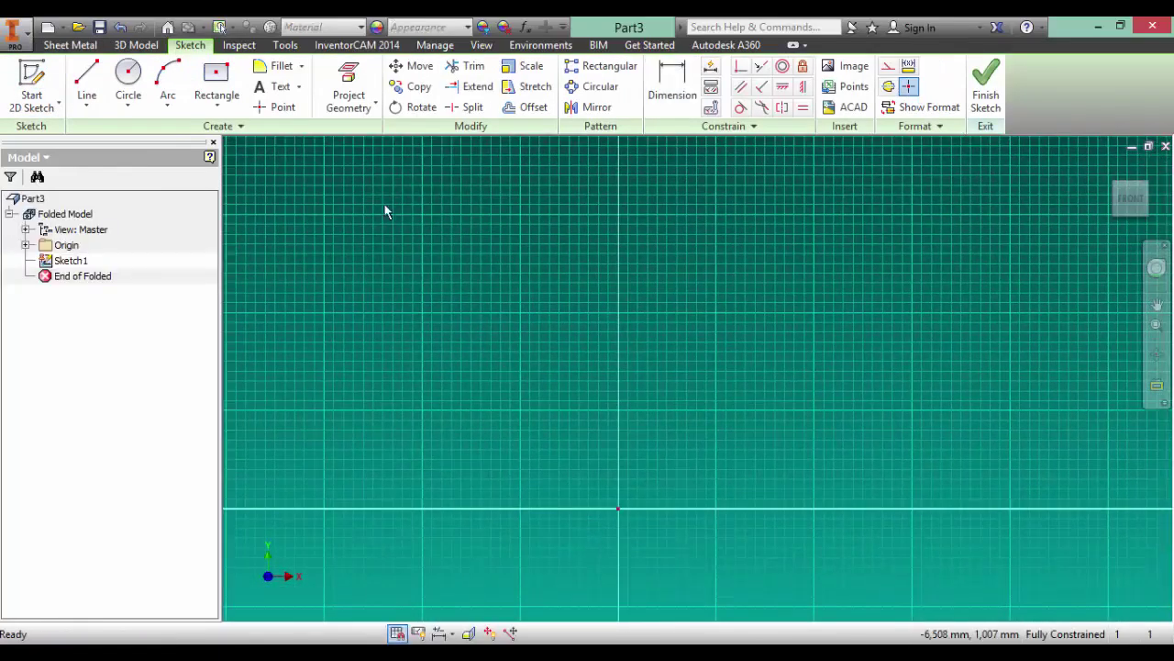
click(218, 103)
- Draw a two-point rectangle with its first corner at the origin
click(229, 135)
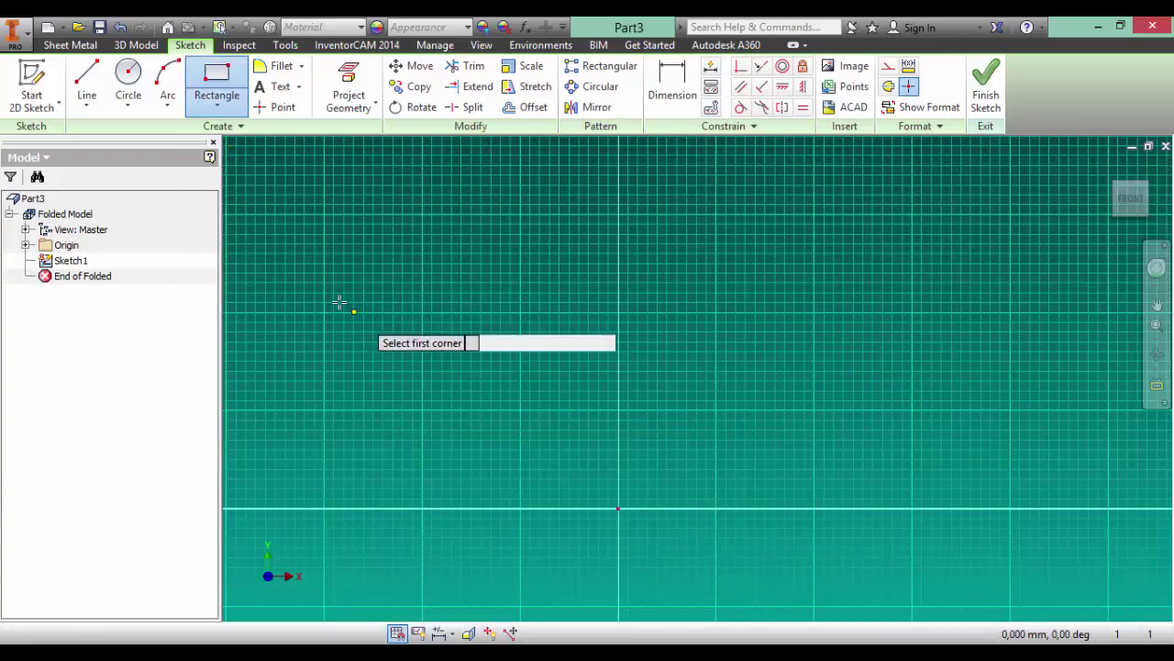
click(618, 507)
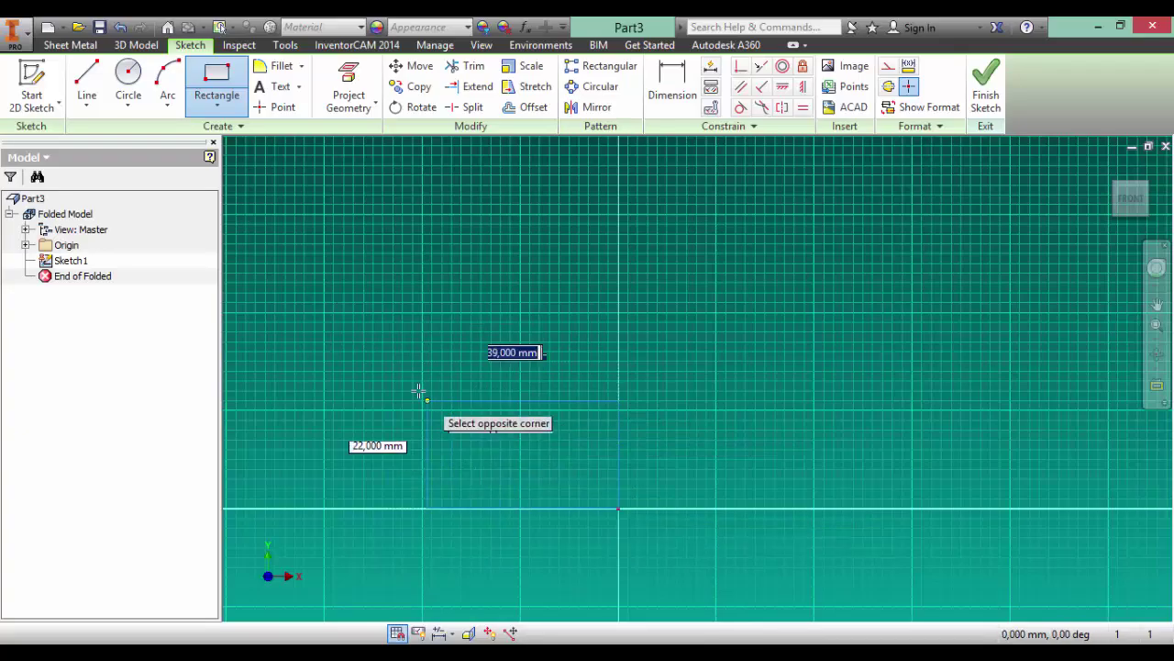
click(388, 376)
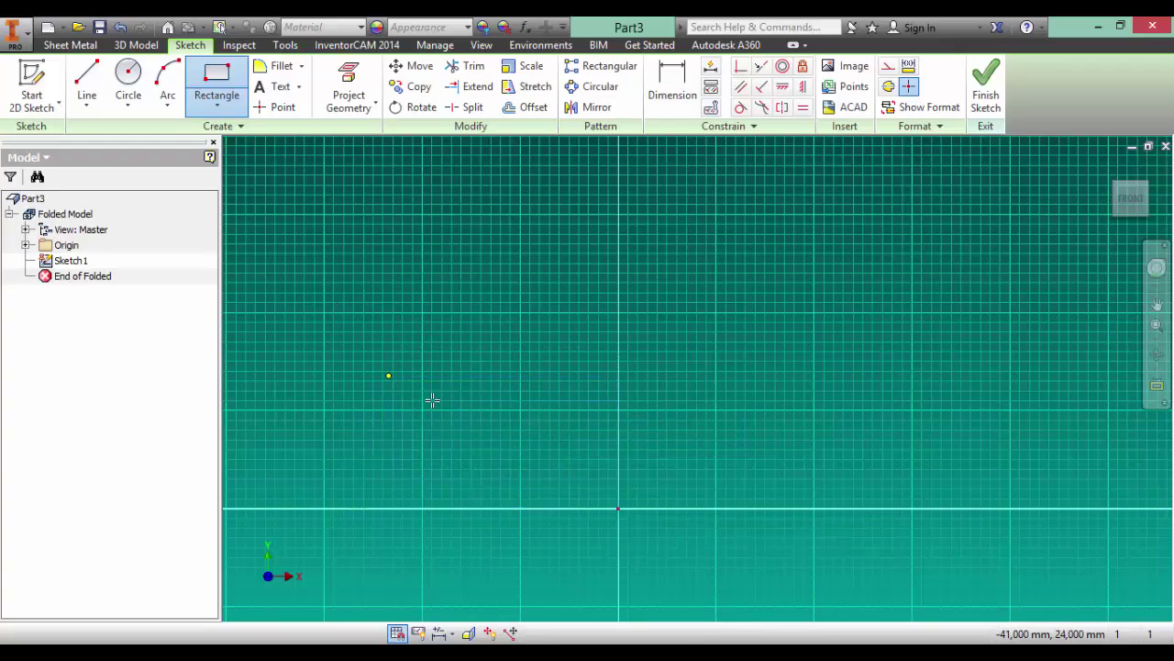
- Dimension the rectangle to 50 mm wide and 30 mm tall
click(654, 113)
click(565, 376)
click(563, 330)
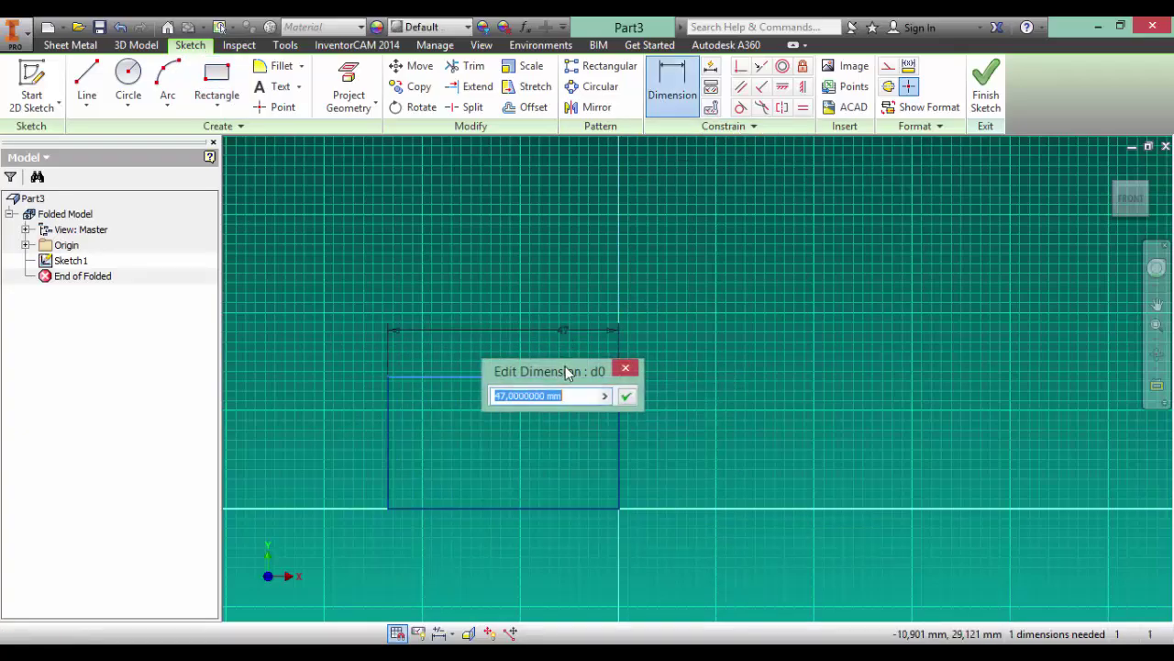
text(50)
key(Return)
click(653, 392)
text(30)
key(Return)
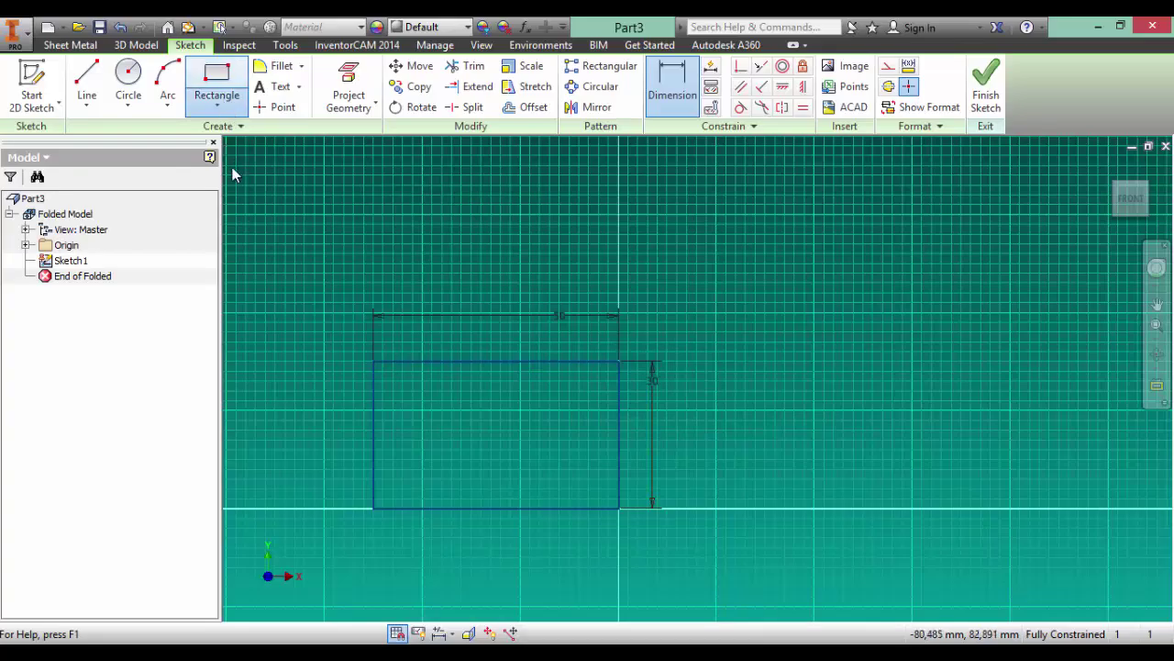
click(217, 107)
- Draw a centre-point rectangle centred on the plate's top edge
click(229, 203)
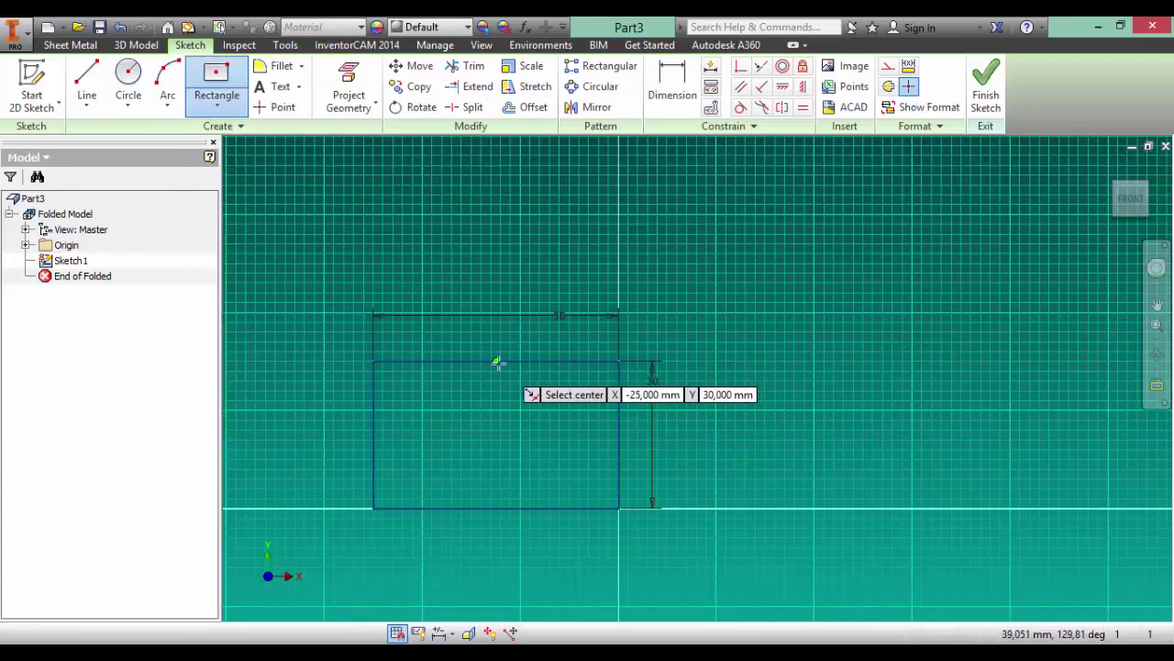
click(496, 361)
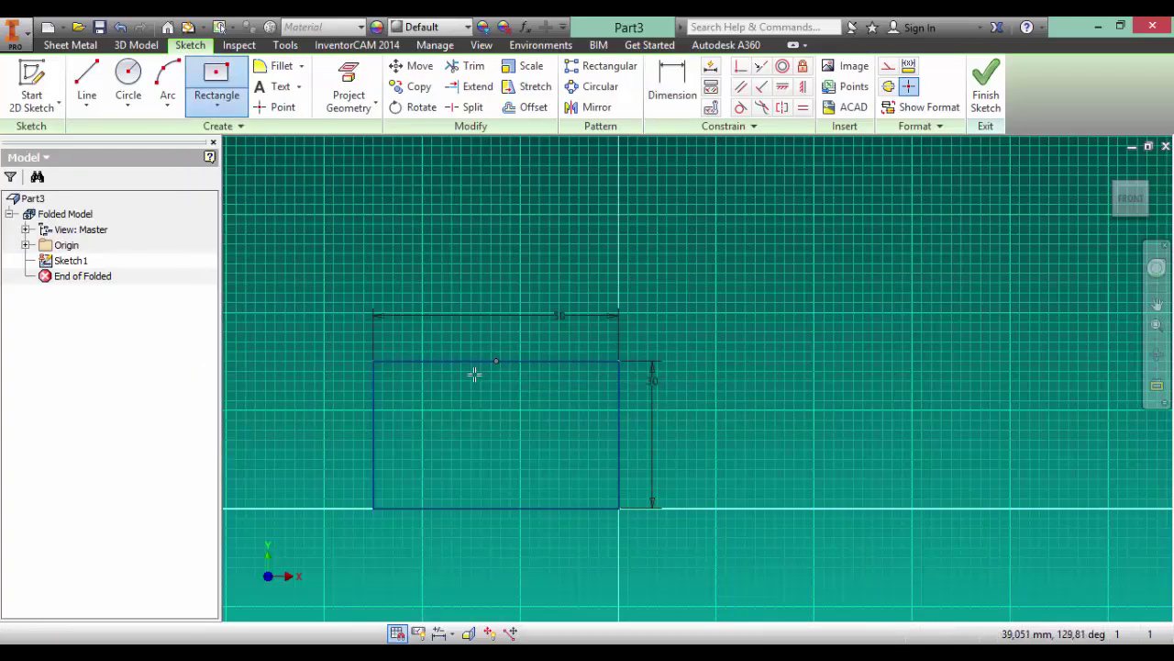
click(407, 420)
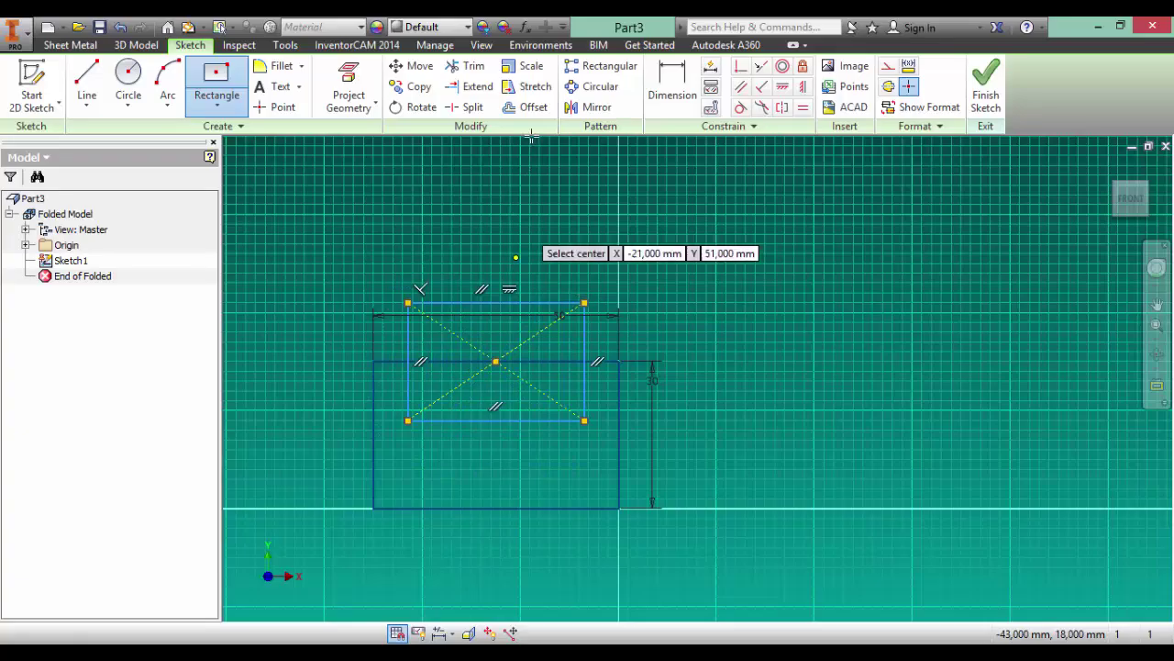
- Trim the overlapping lines so both rectangles form one stepped outline
click(472, 66)
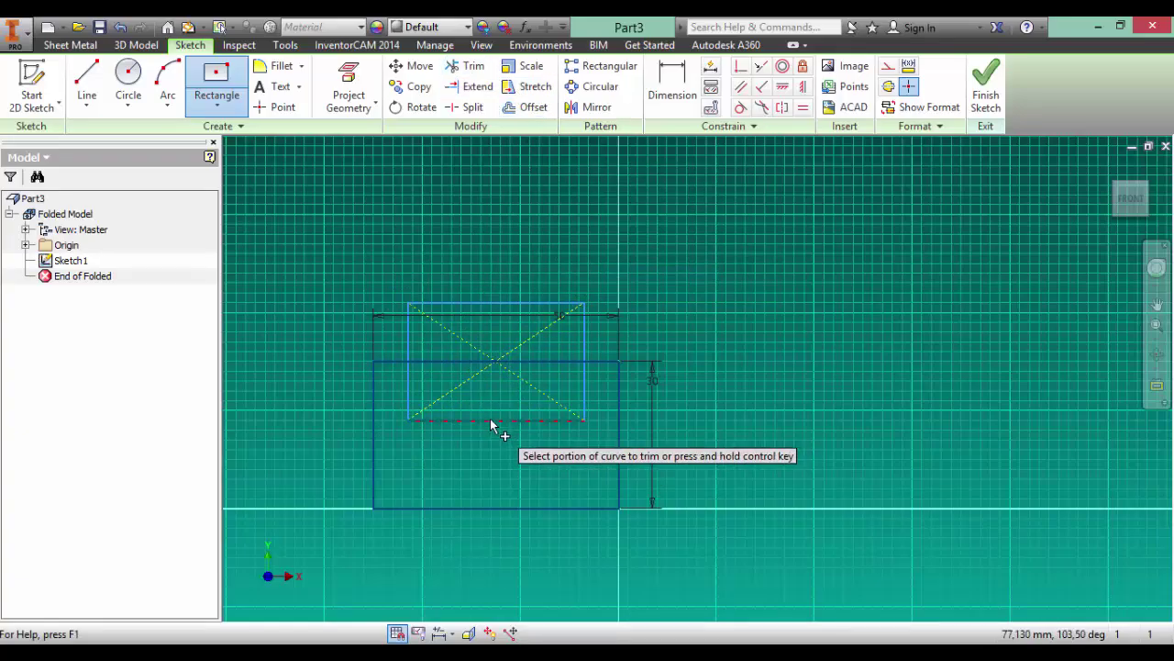
mouse_move(432, 392)
mouse_down()
mouse_move(502, 354)
mouse_move(535, 380)
mouse_up()
scroll(493, 368, down, 3)
middle_drag(494, 367, 516, 409)
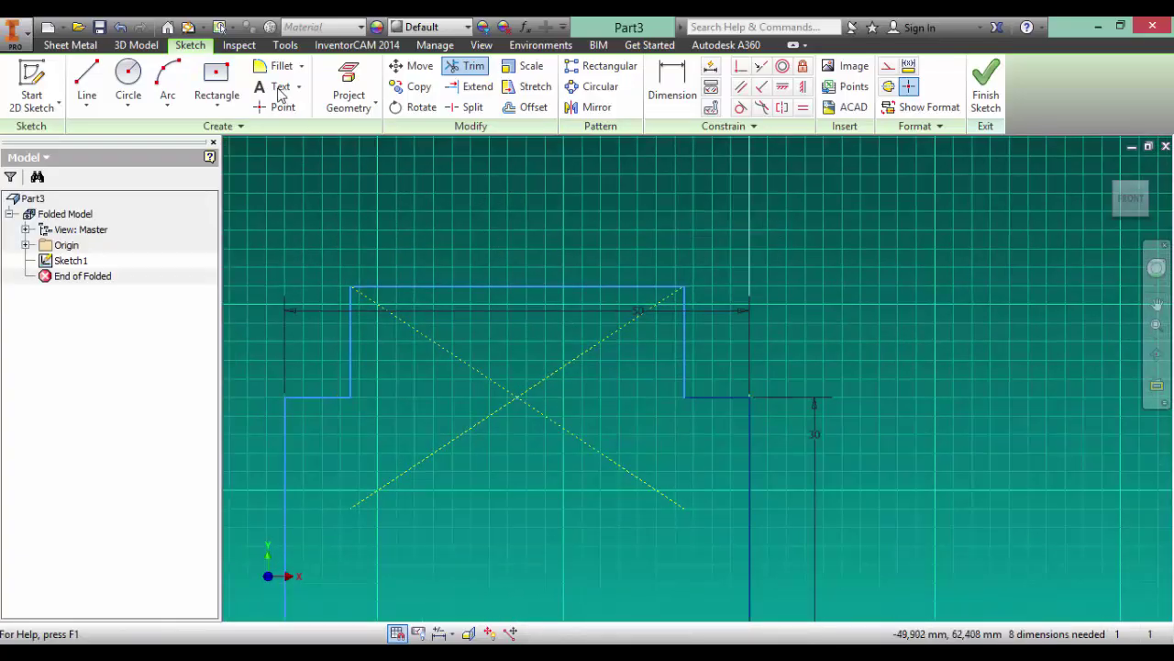
key(Escape)
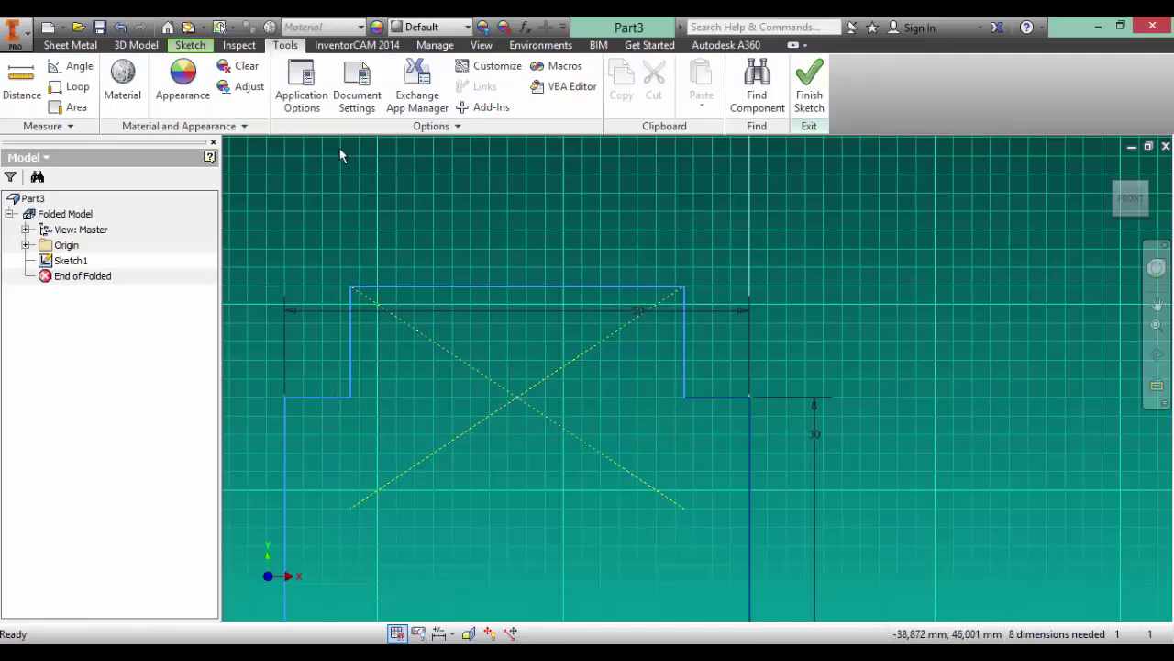
- Switch the application colour scheme to Millennium in Application Options
click(308, 96)
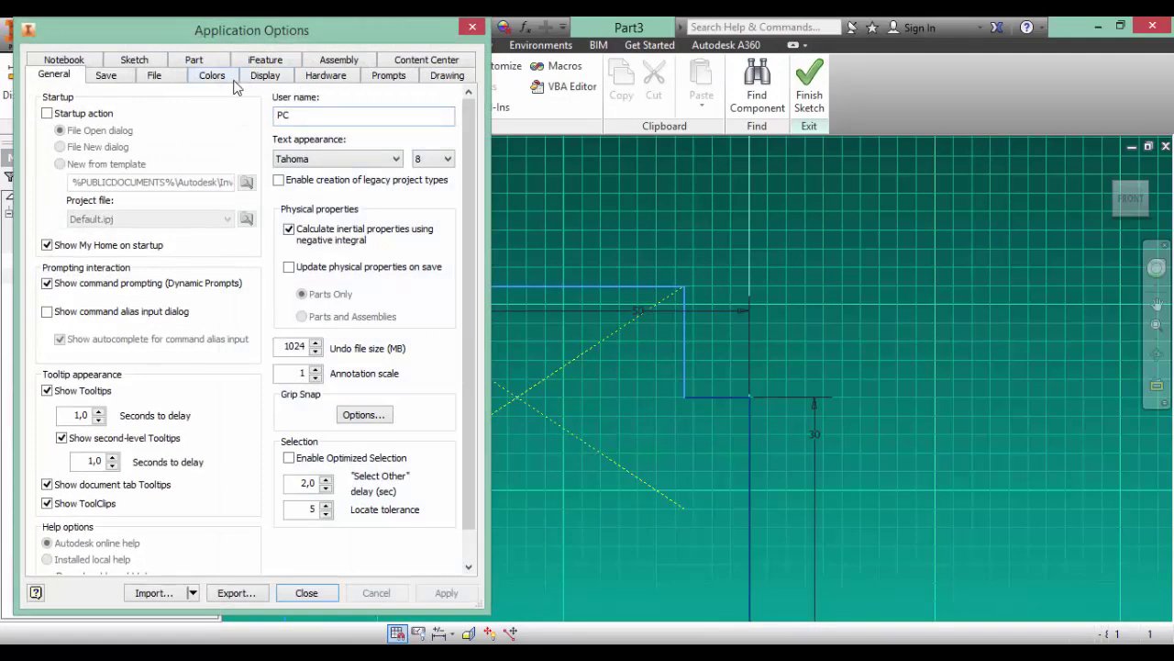
click(212, 77)
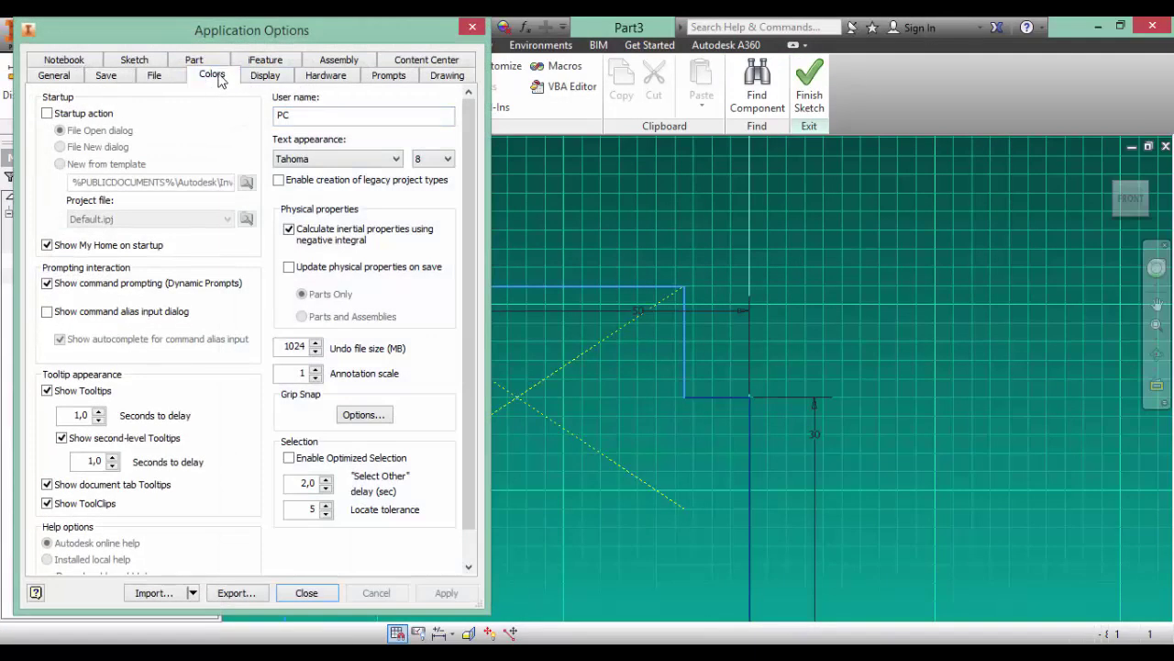
click(128, 410)
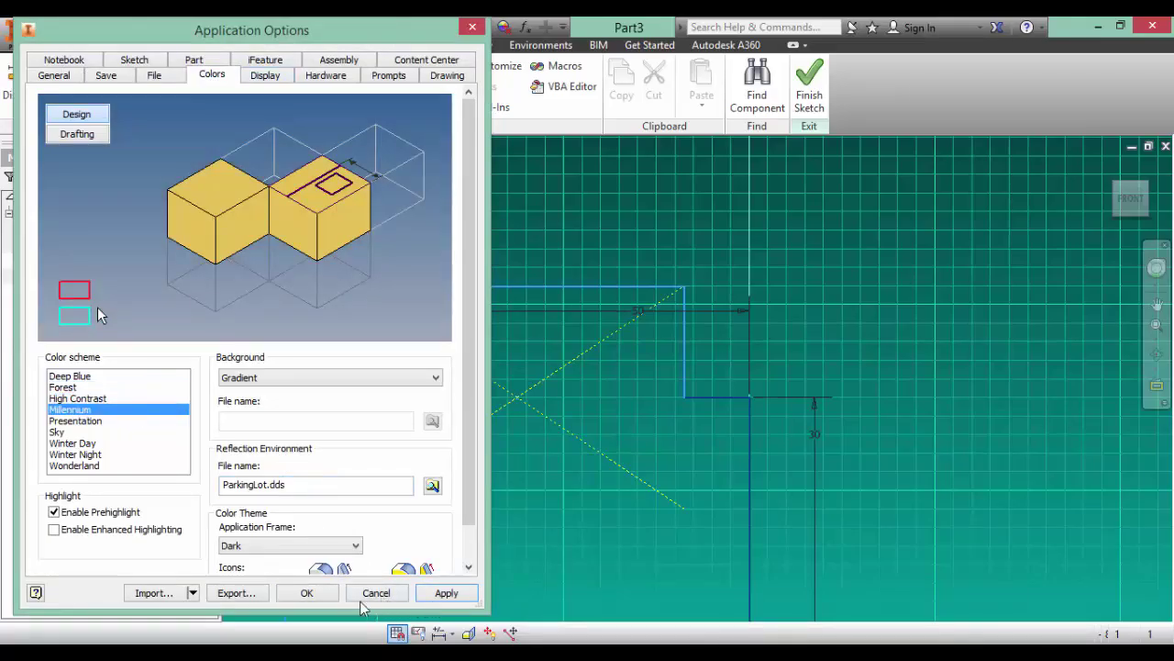
click(446, 595)
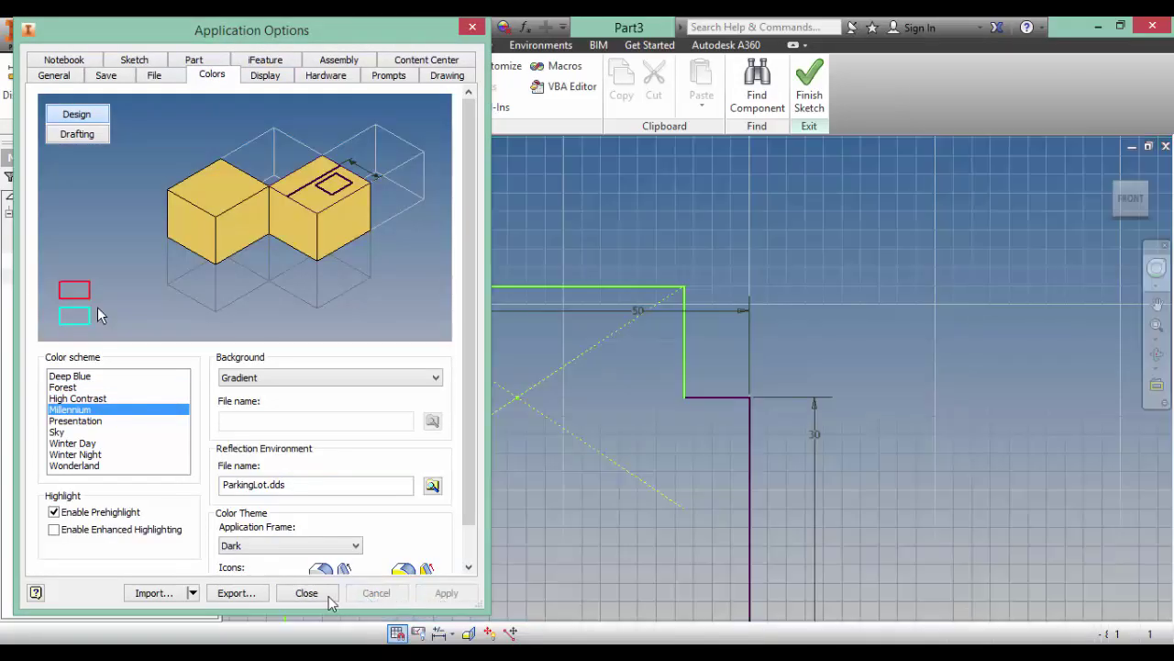
click(331, 601)
mouse_move(608, 372)
middle_down()
mouse_move(591, 372)
mouse_move(577, 418)
middle_up()
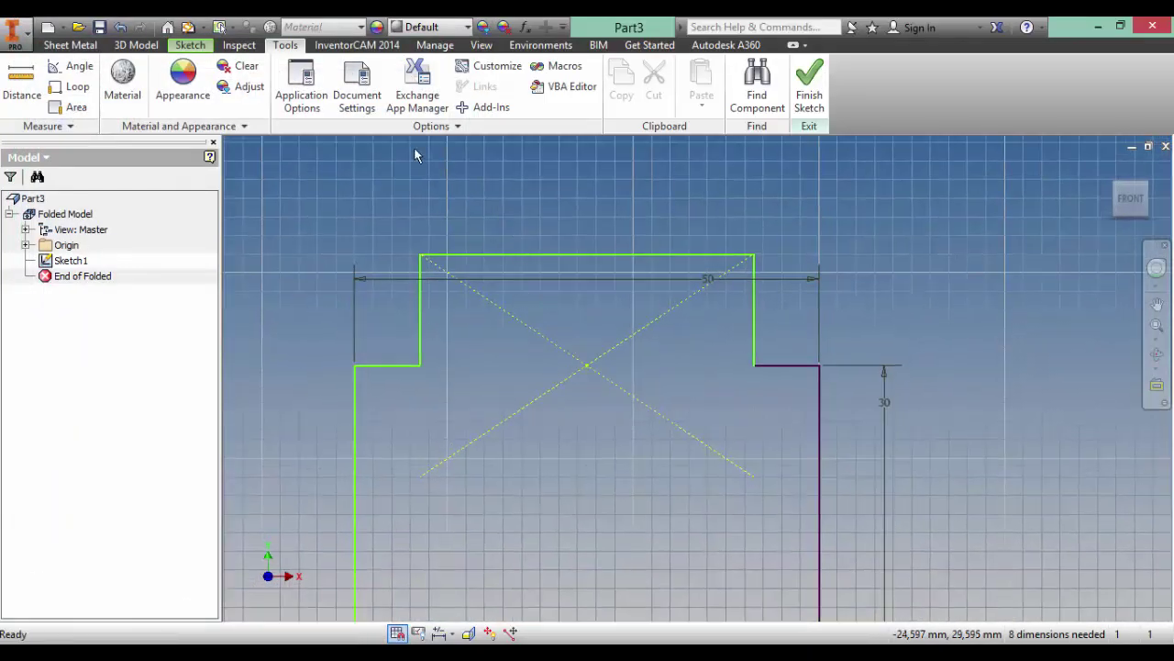
- Set the left notch height to 20 mm, replacing a mistaken 25 mm entry
click(178, 48)
key(d)
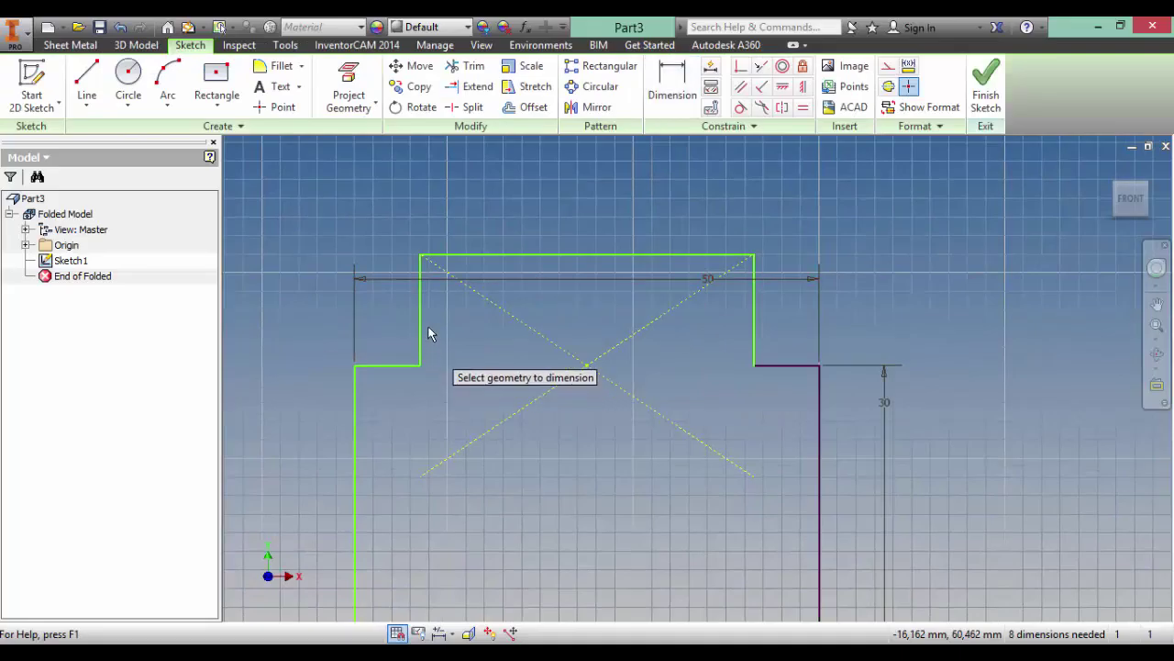
click(421, 334)
click(265, 321)
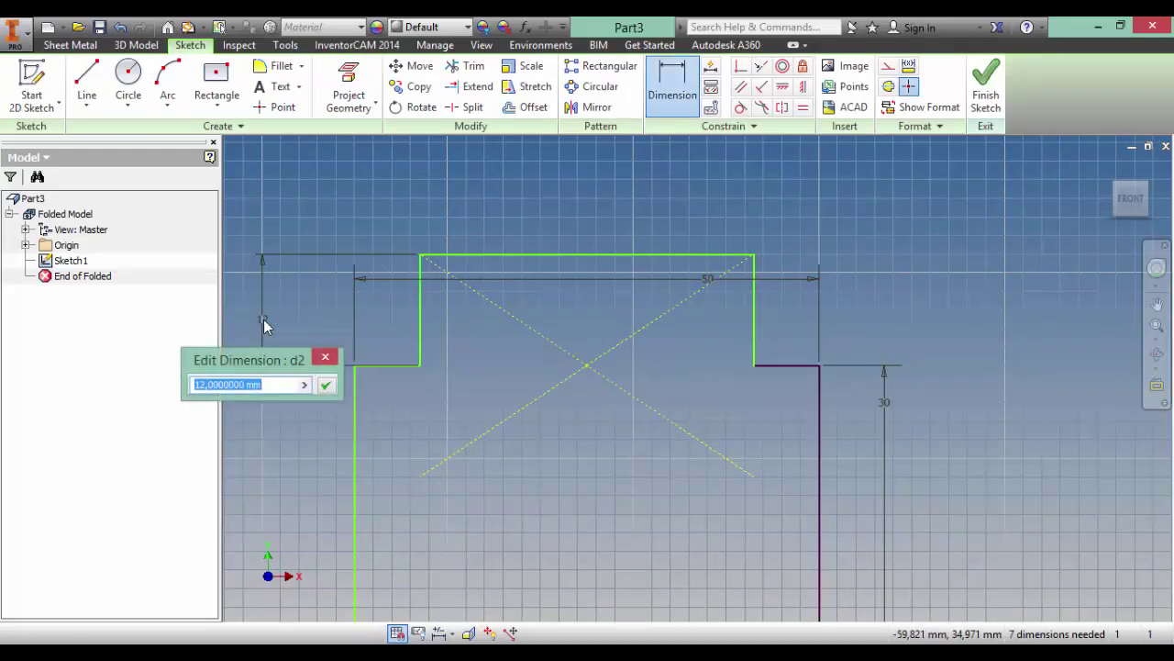
text(25)
key(Return)
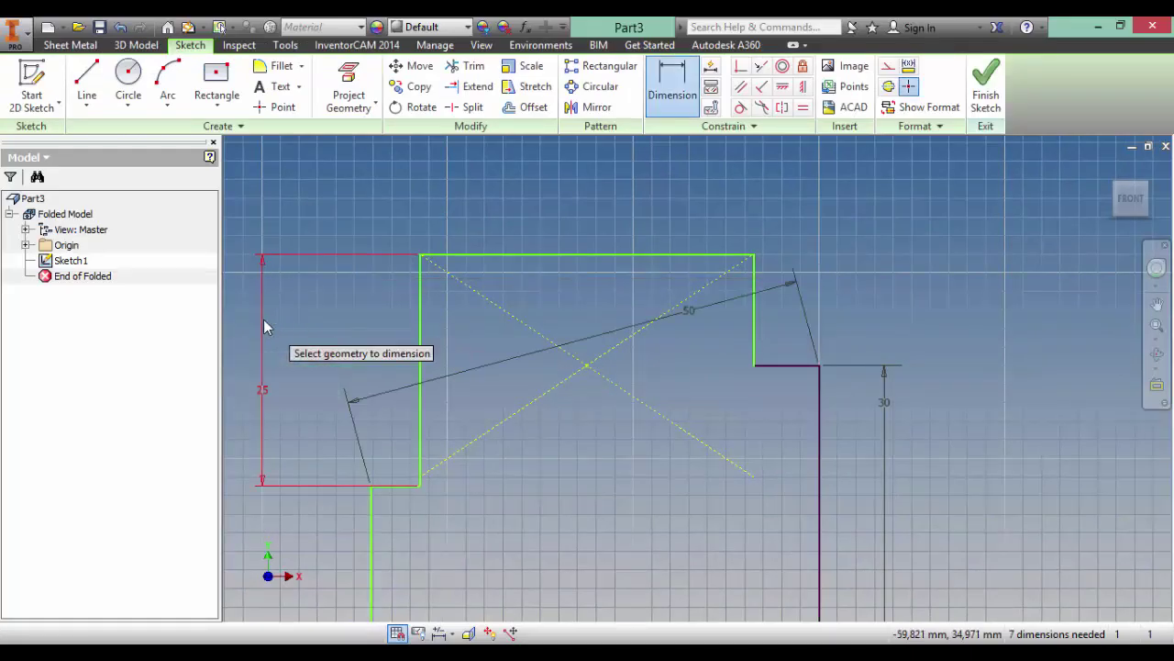
key(ctrl+z)
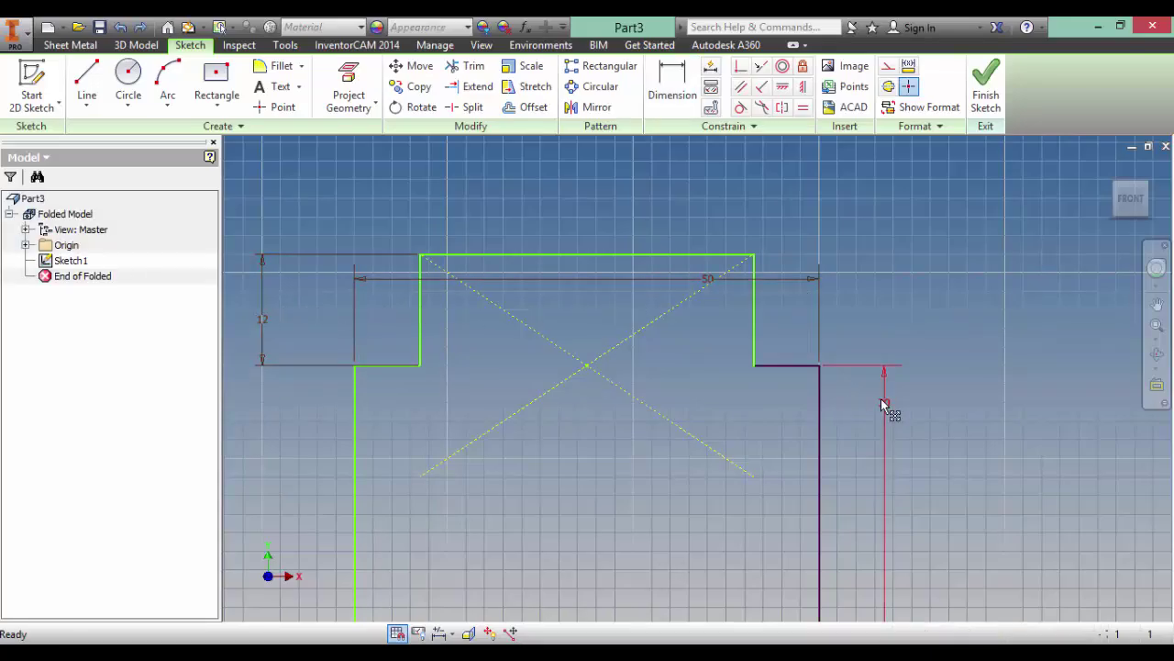
double_click(257, 323)
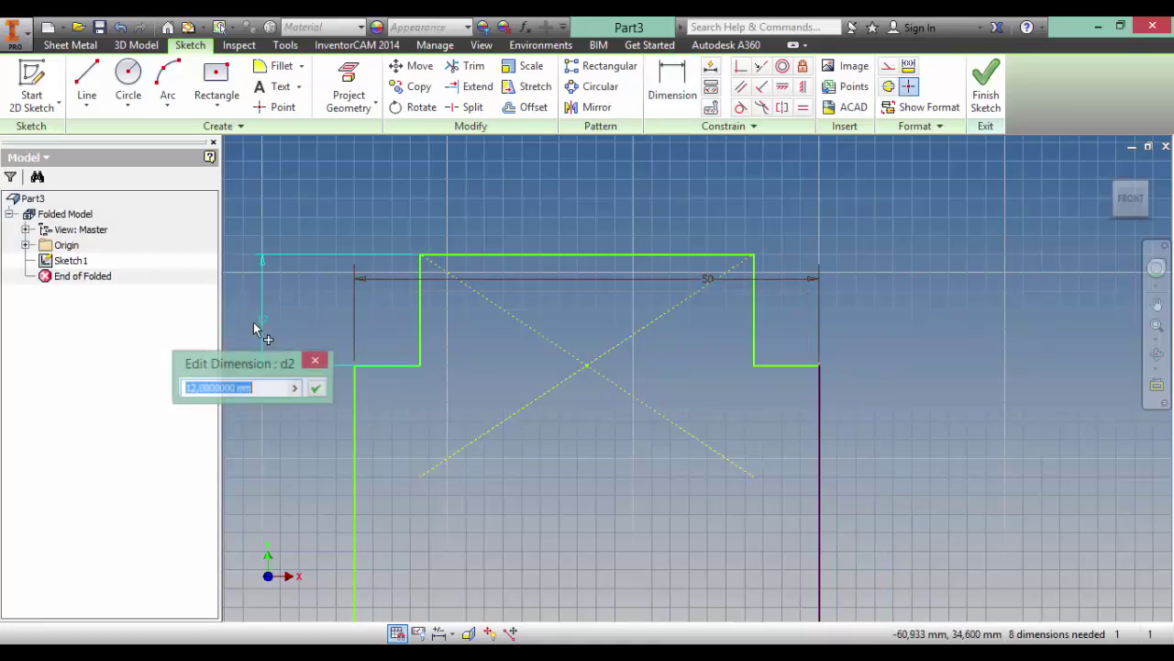
text(20)
key(Return)
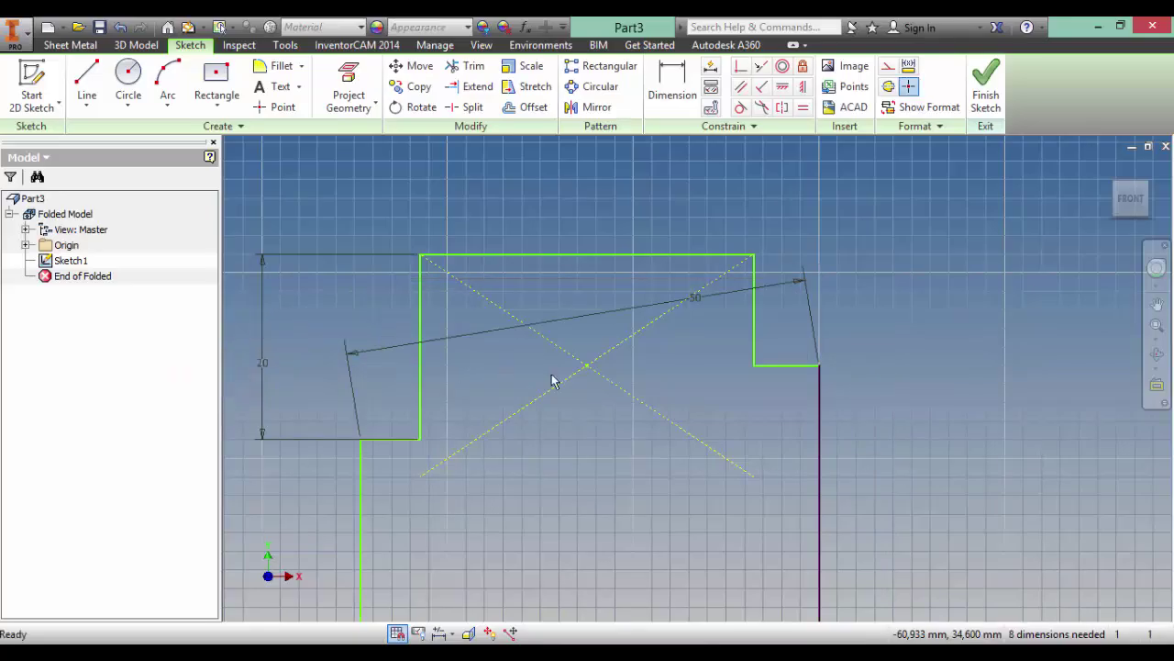
- Dimension the right notch height to 20 mm
click(673, 87)
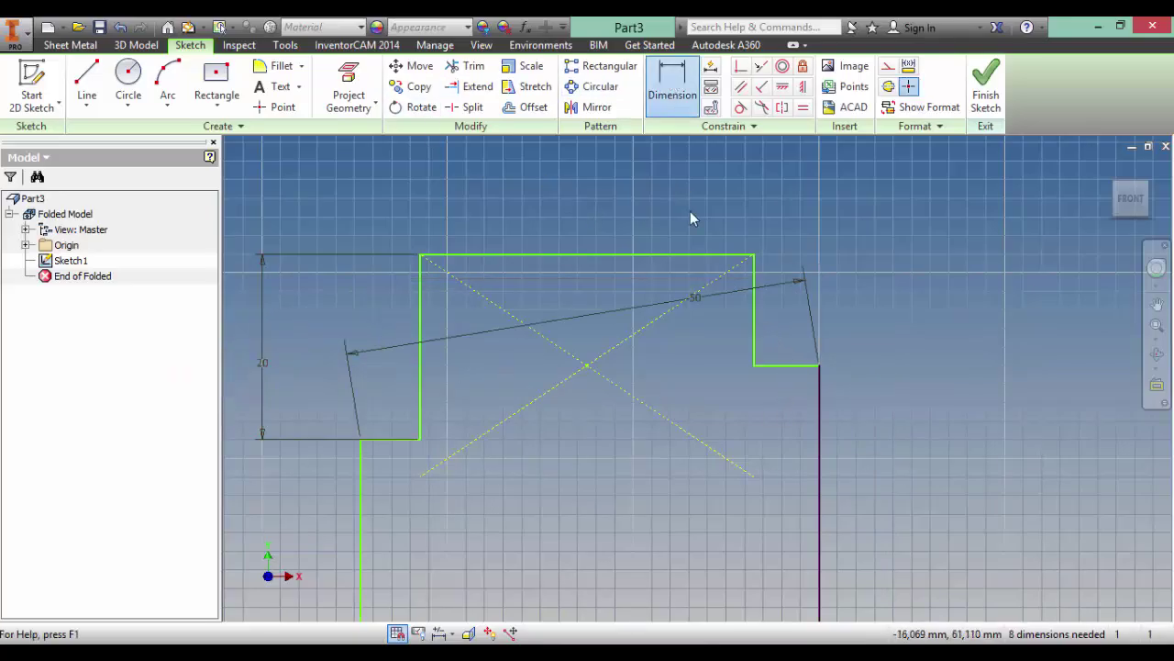
click(754, 329)
click(854, 336)
text(20)
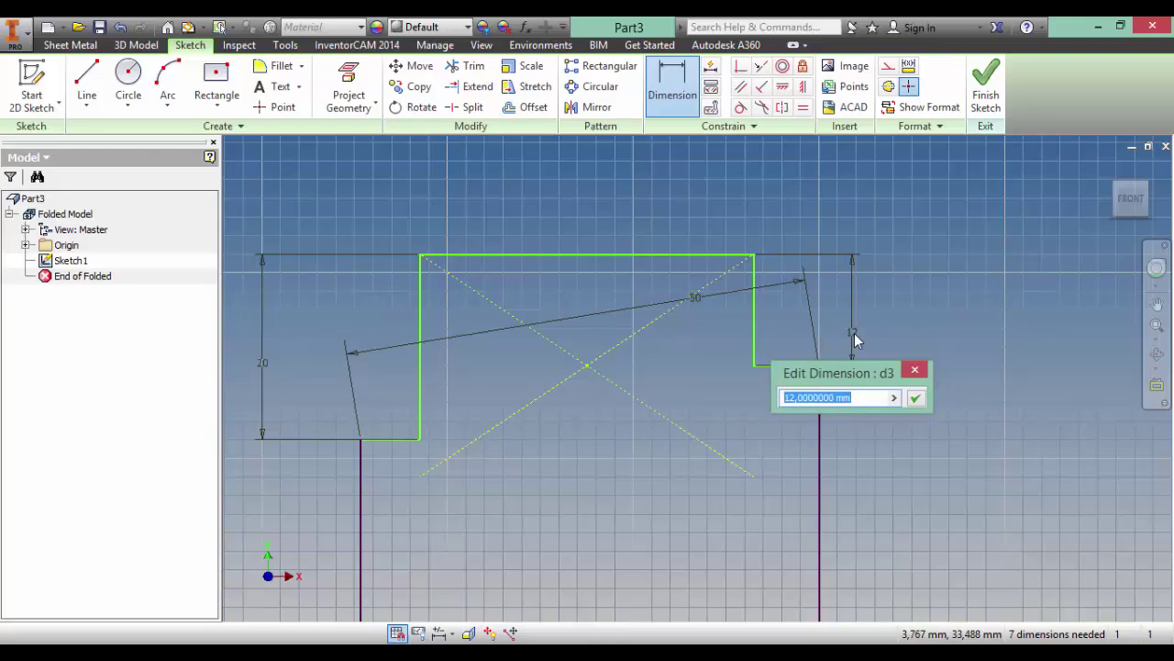
key(Return)
- Dimension the top tab edge to 35 mm wide
scroll(854, 338, down, 5)
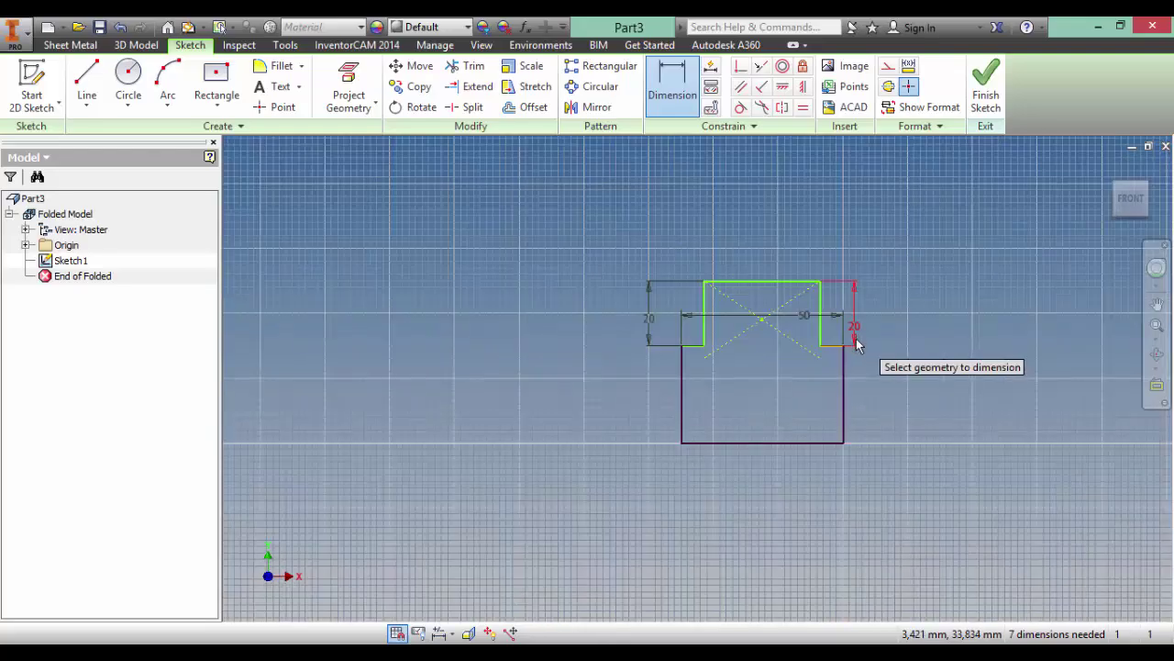
middle_drag(854, 337, 743, 341)
scroll(743, 342, up, 3)
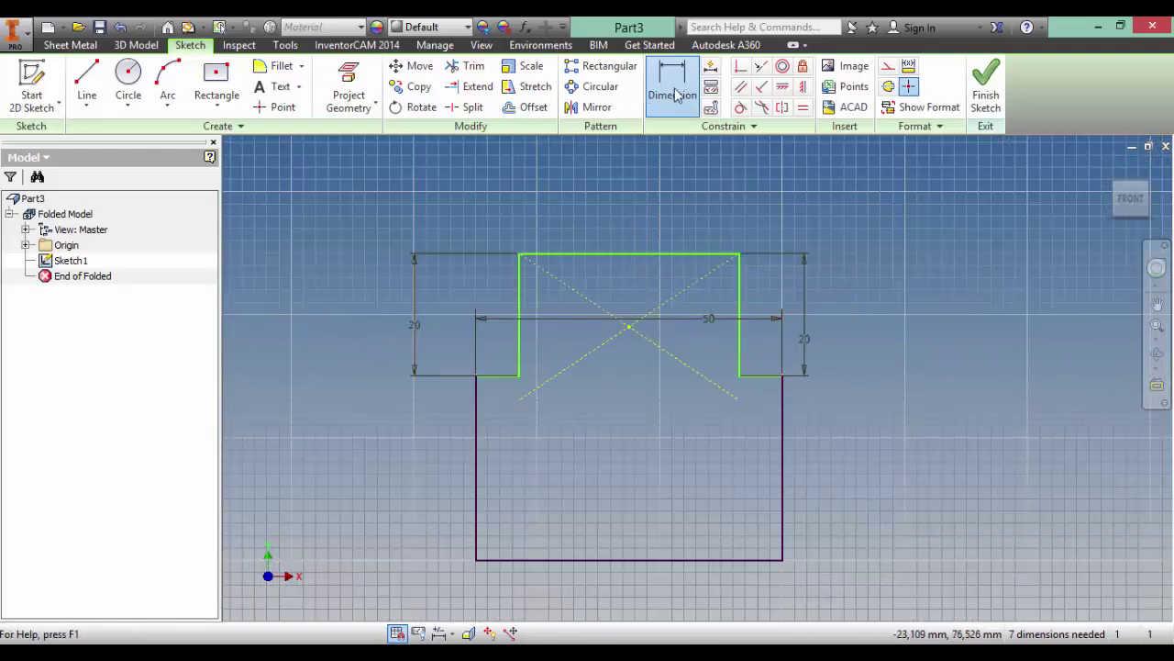
click(667, 255)
click(672, 227)
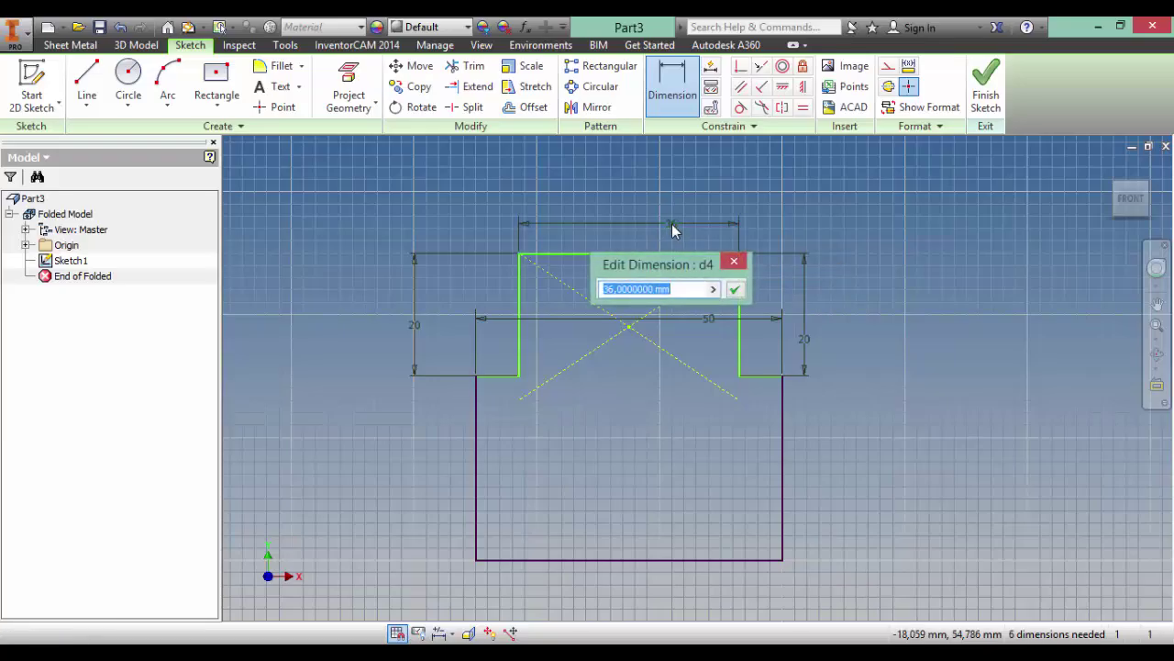
text(35)
key(Return)
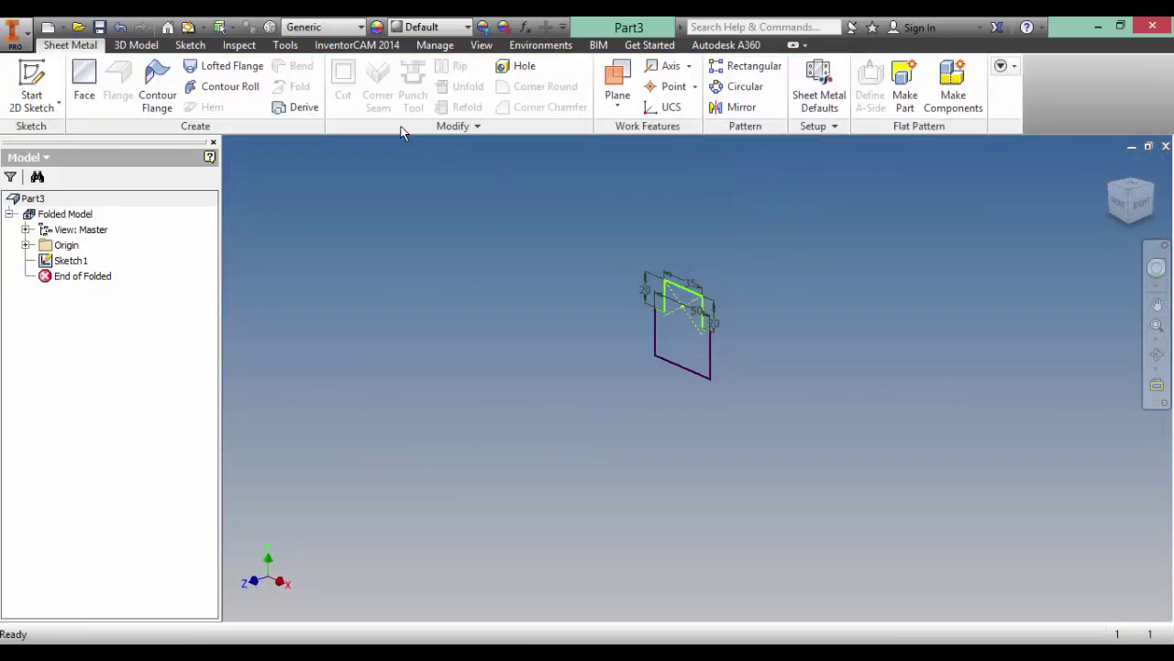
click(85, 83)
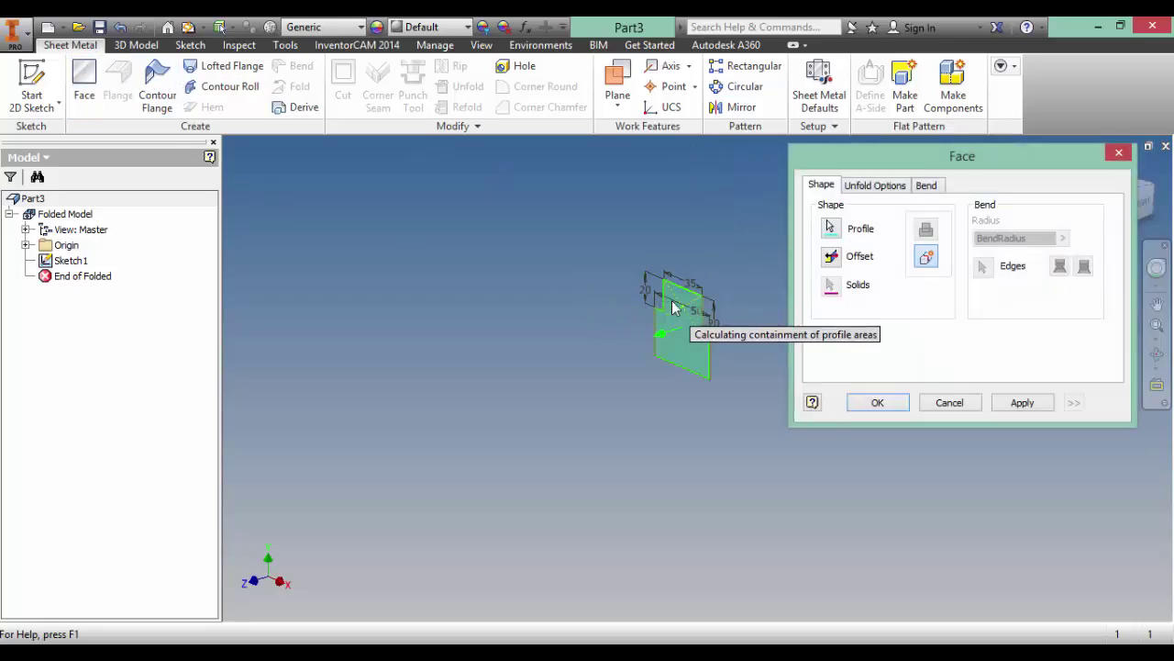
- Turn the stepped sketch profile into the flat sheet metal plate Face1
click(1009, 405)
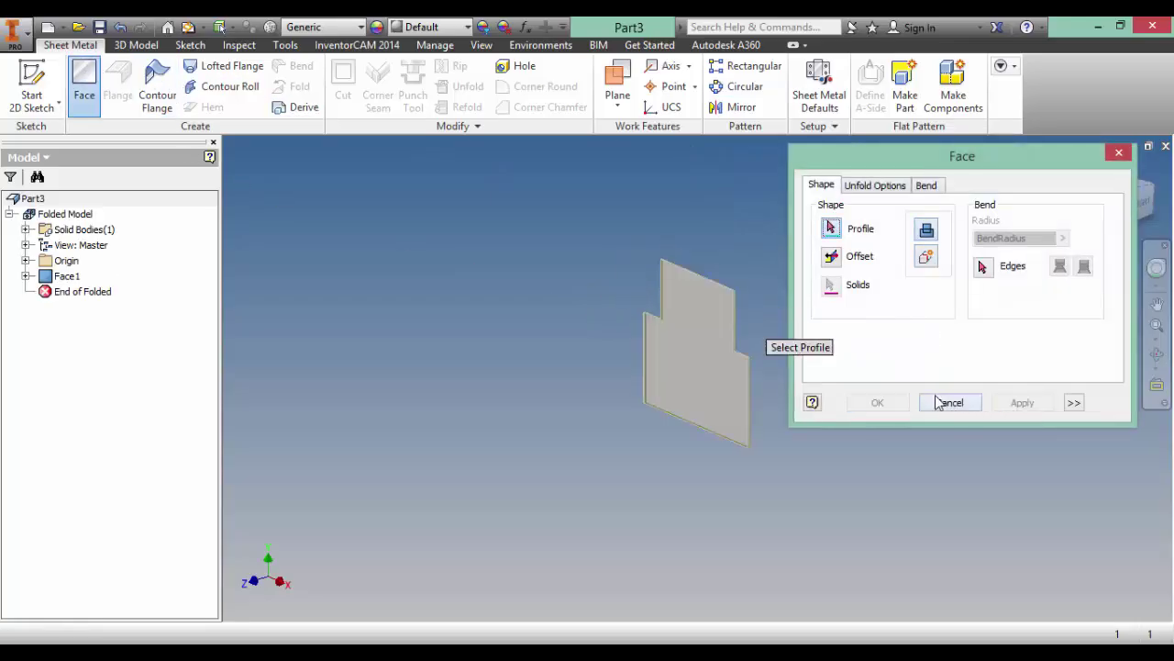
click(935, 401)
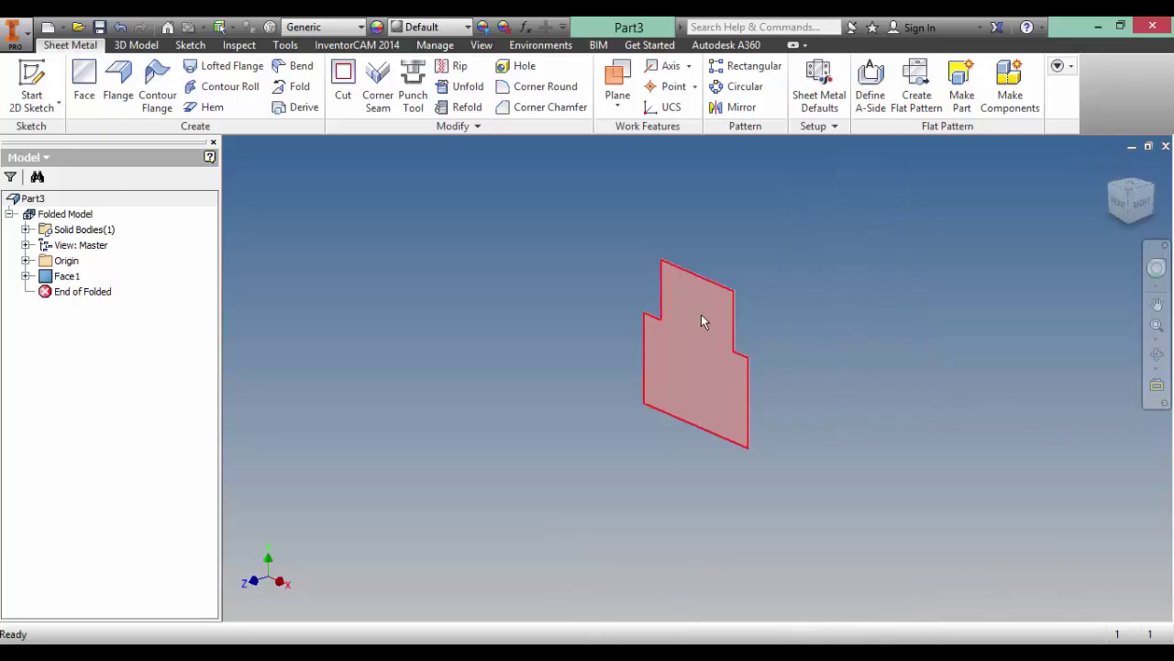
scroll(702, 314, up, 3)
middle_drag(713, 306, 606, 293)
scroll(586, 285, down, 2)
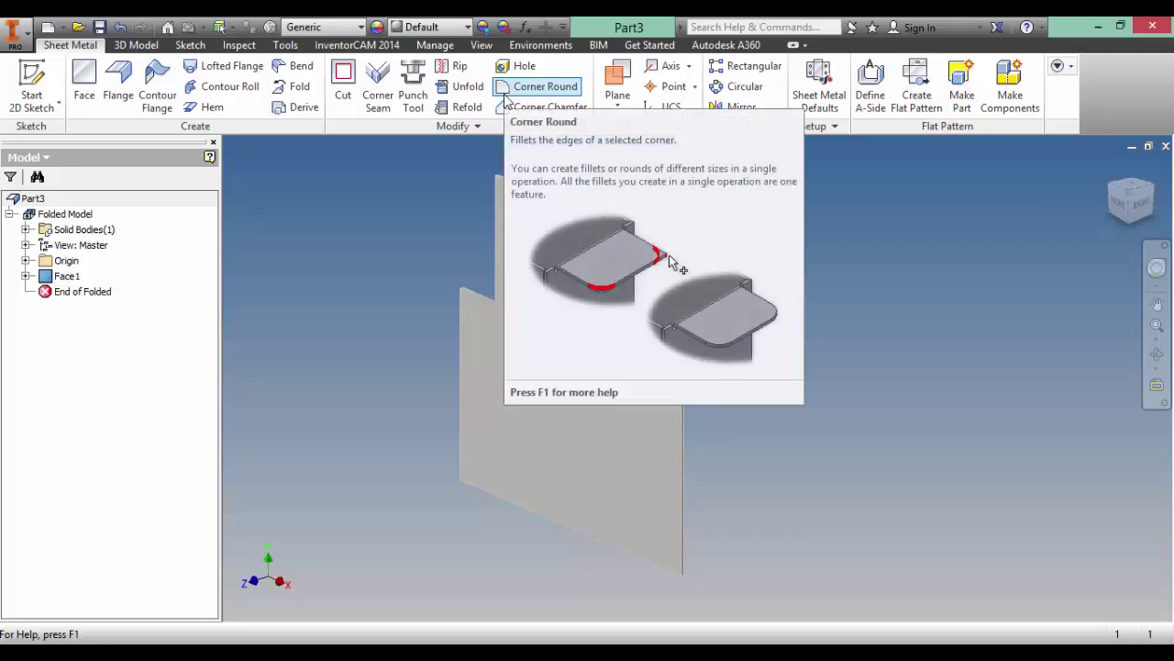
- Round the tab's top corners at 6 mm and the step corners at 4 mm
click(505, 94)
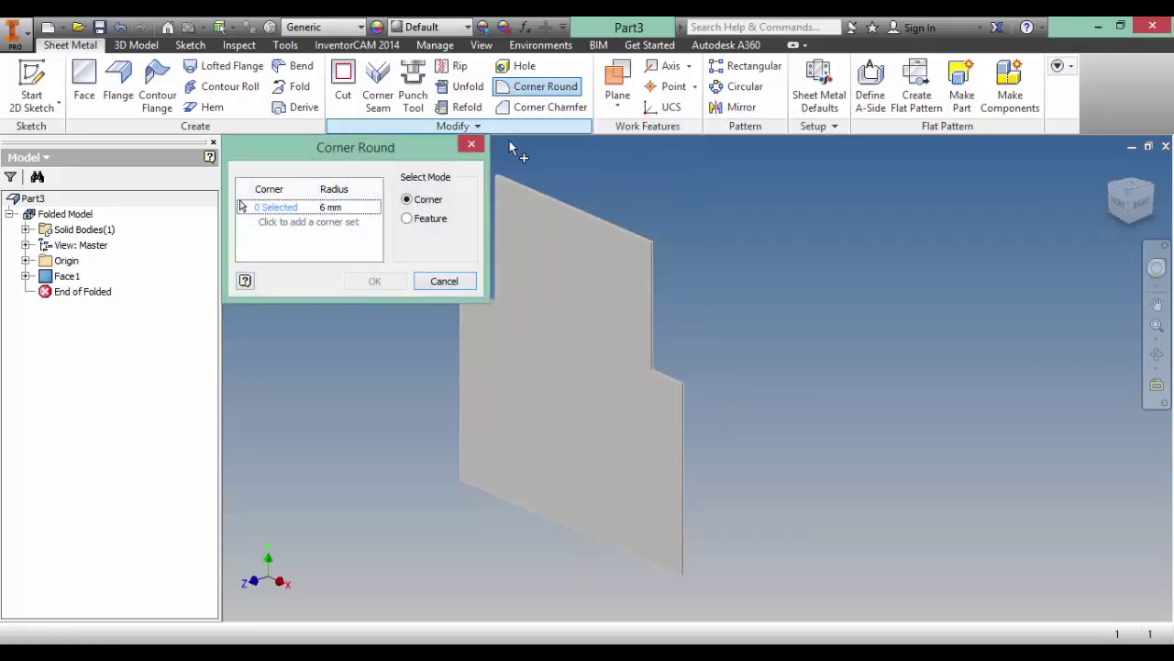
drag(404, 162, 258, 175)
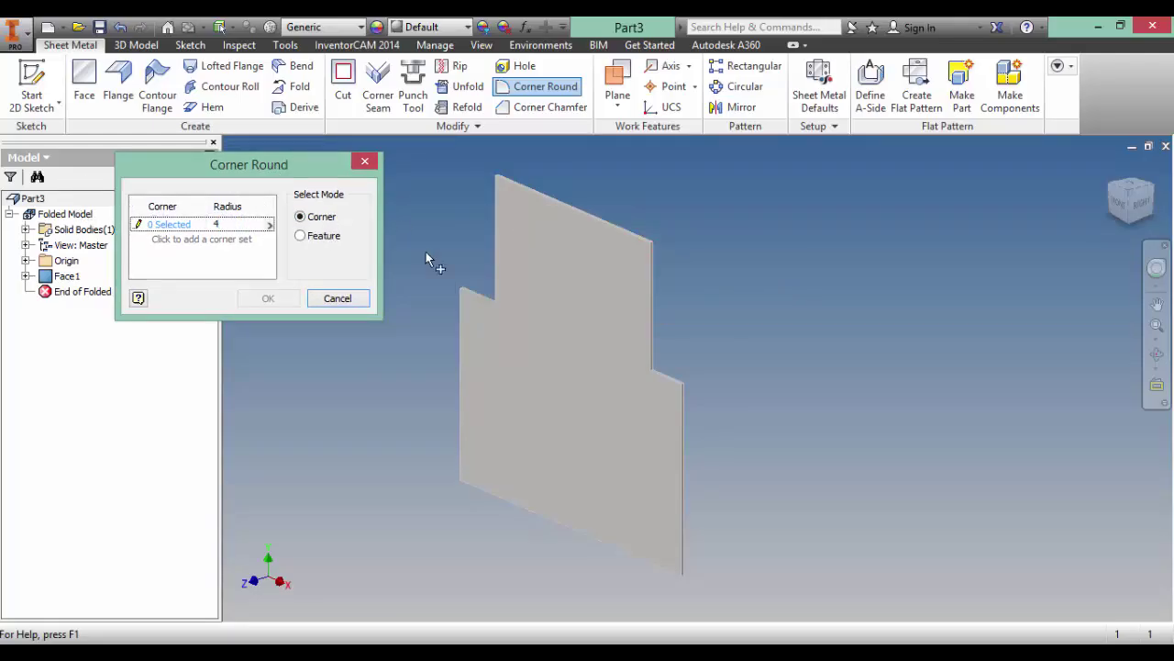
scroll(642, 255, down, 3)
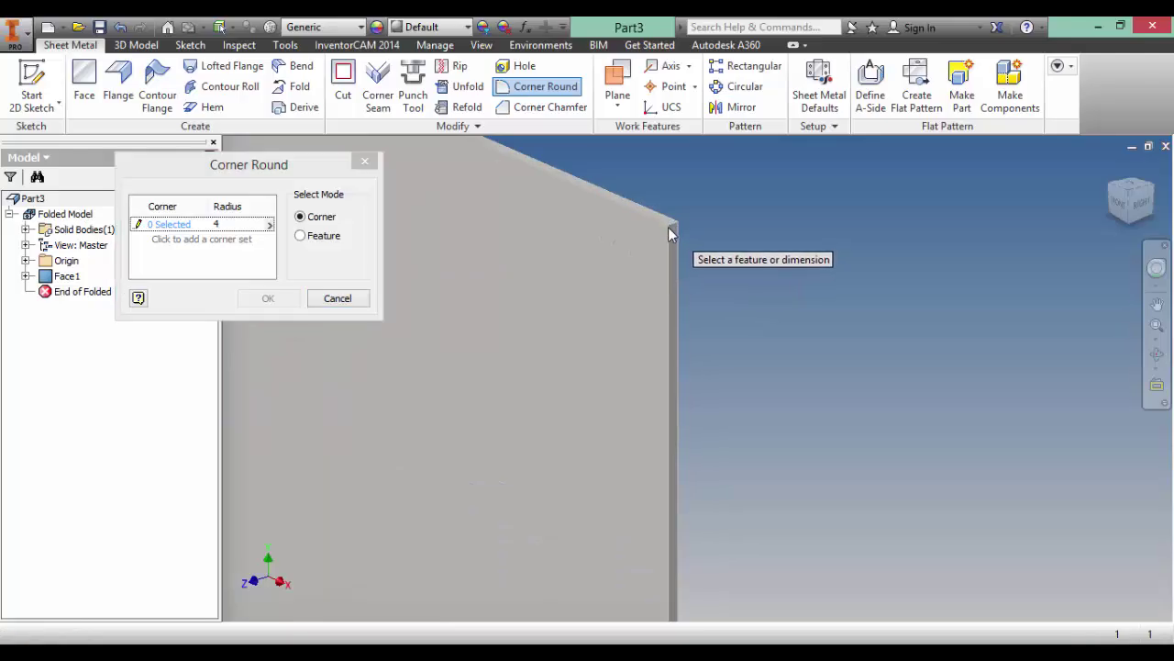
click(220, 238)
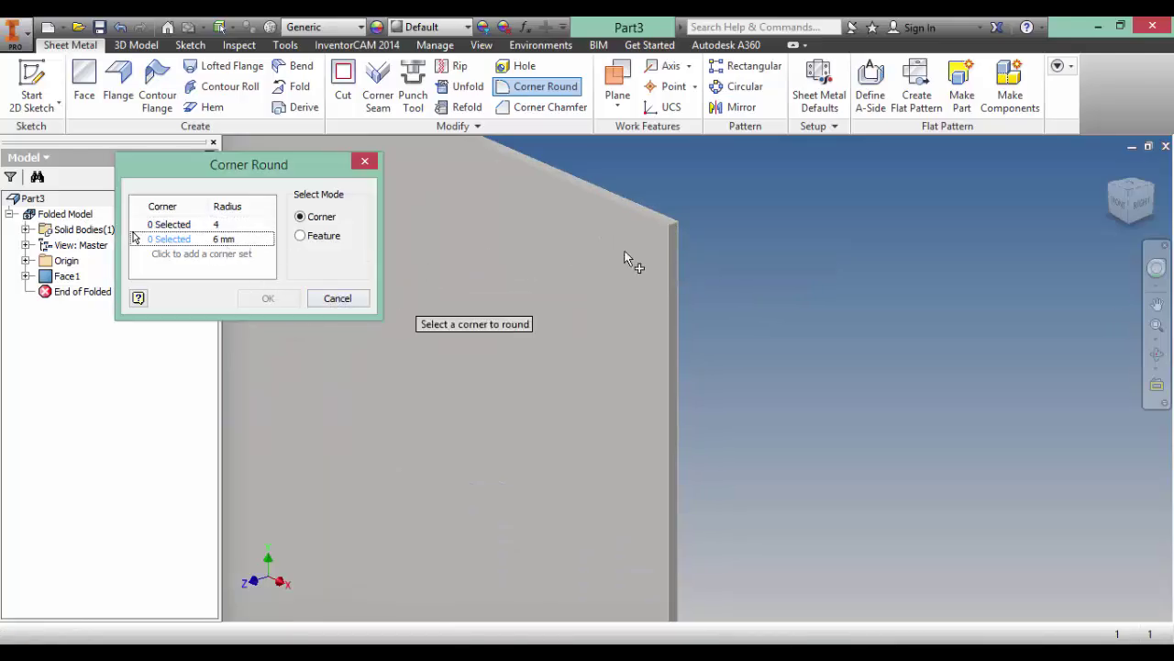
click(676, 226)
scroll(677, 238, up, 2)
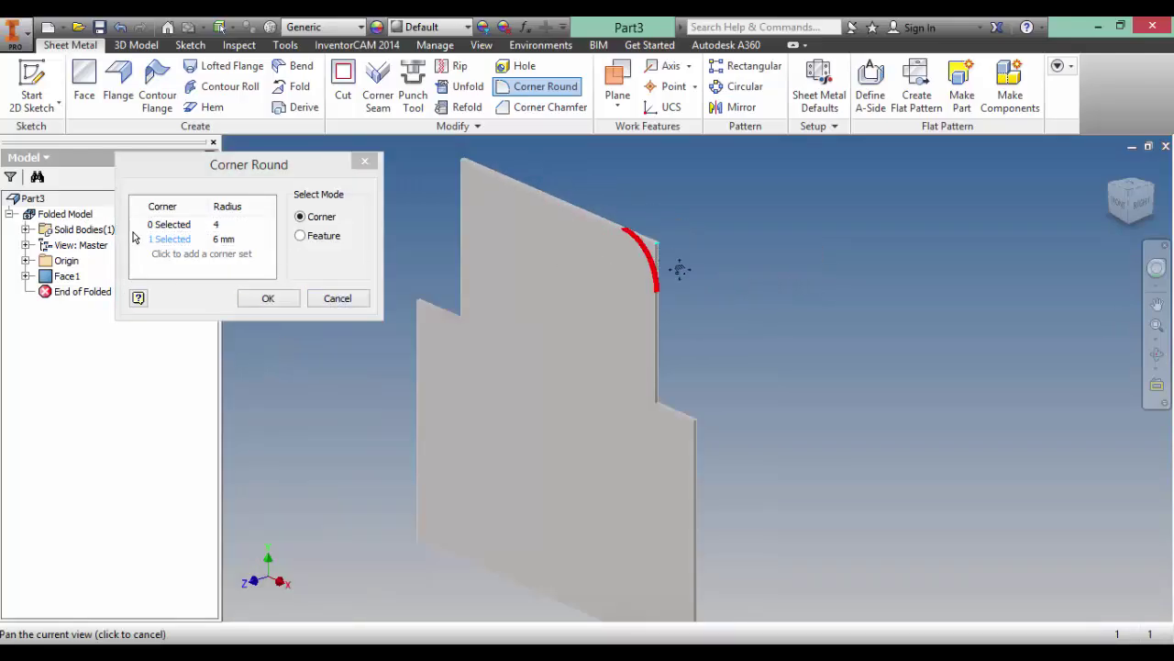
middle_drag(680, 269, 767, 285)
click(551, 176)
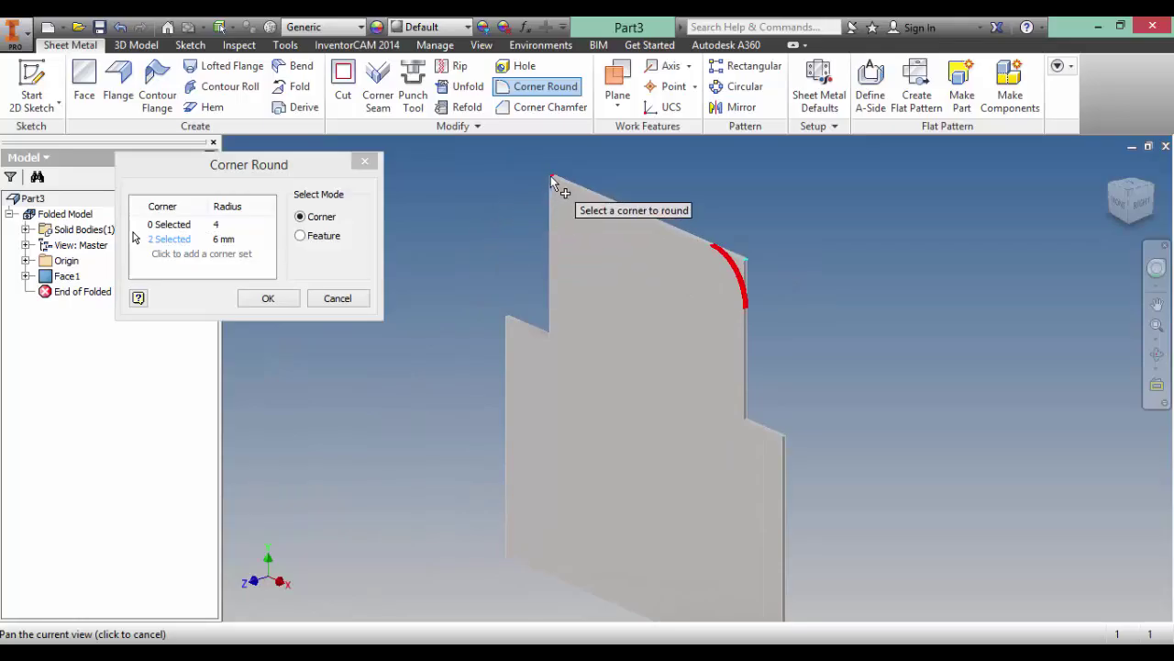
click(169, 224)
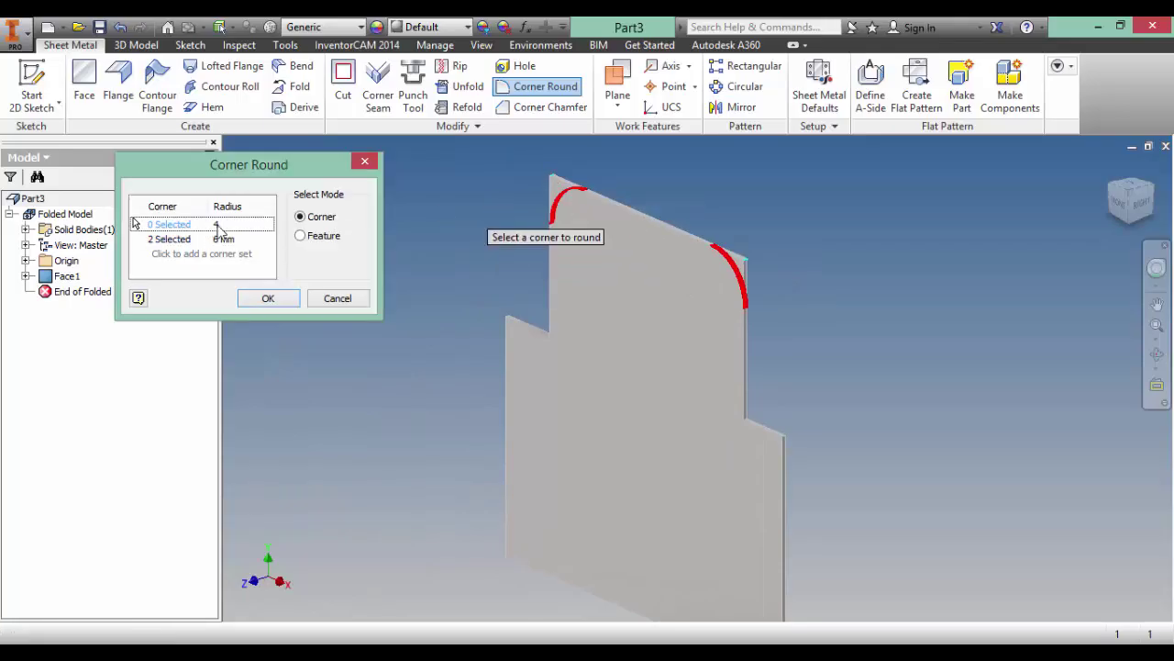
click(507, 314)
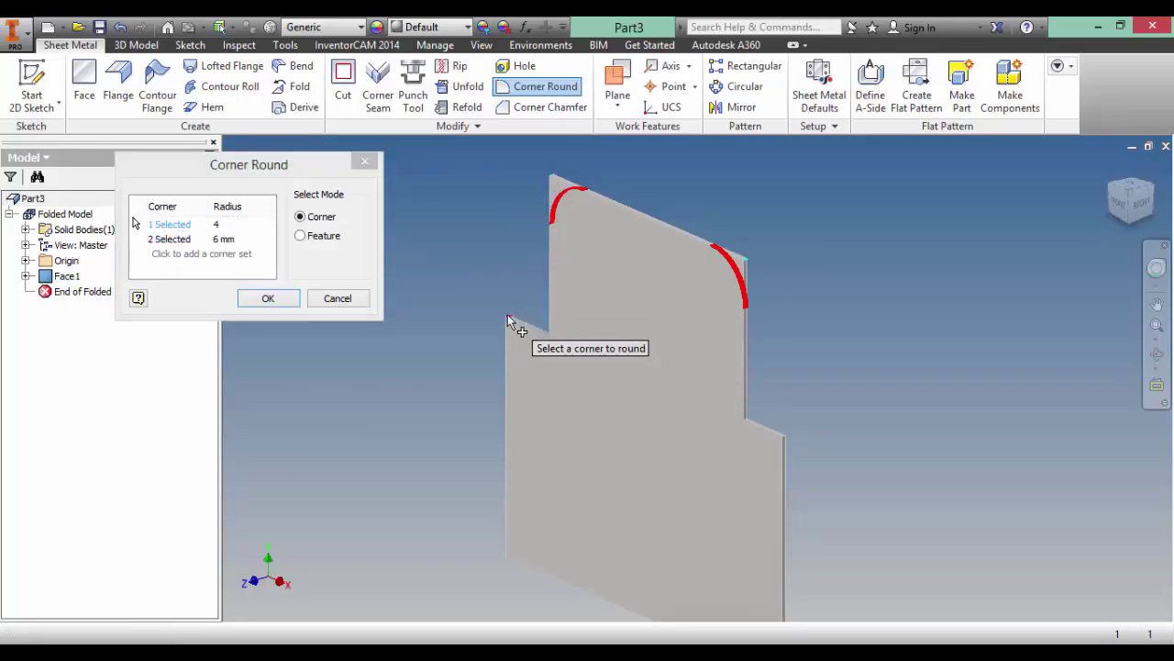
click(788, 439)
click(268, 297)
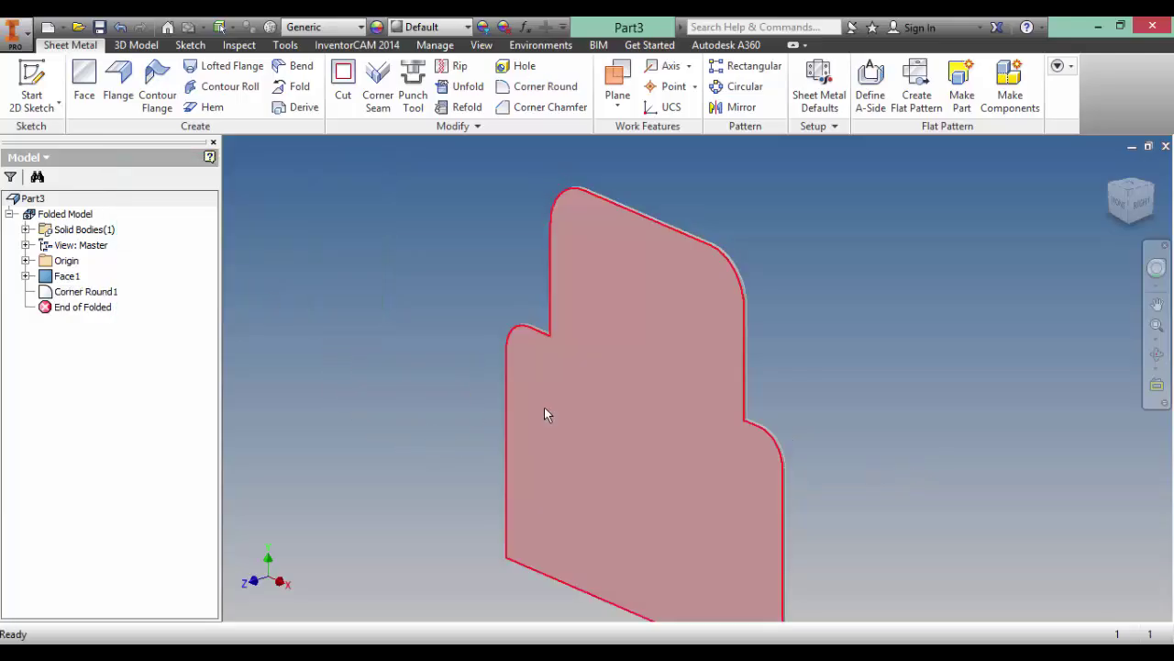
- Undo the rounding, create three corner sets, and assign the tall tab's top corners
key(ctrl+z)
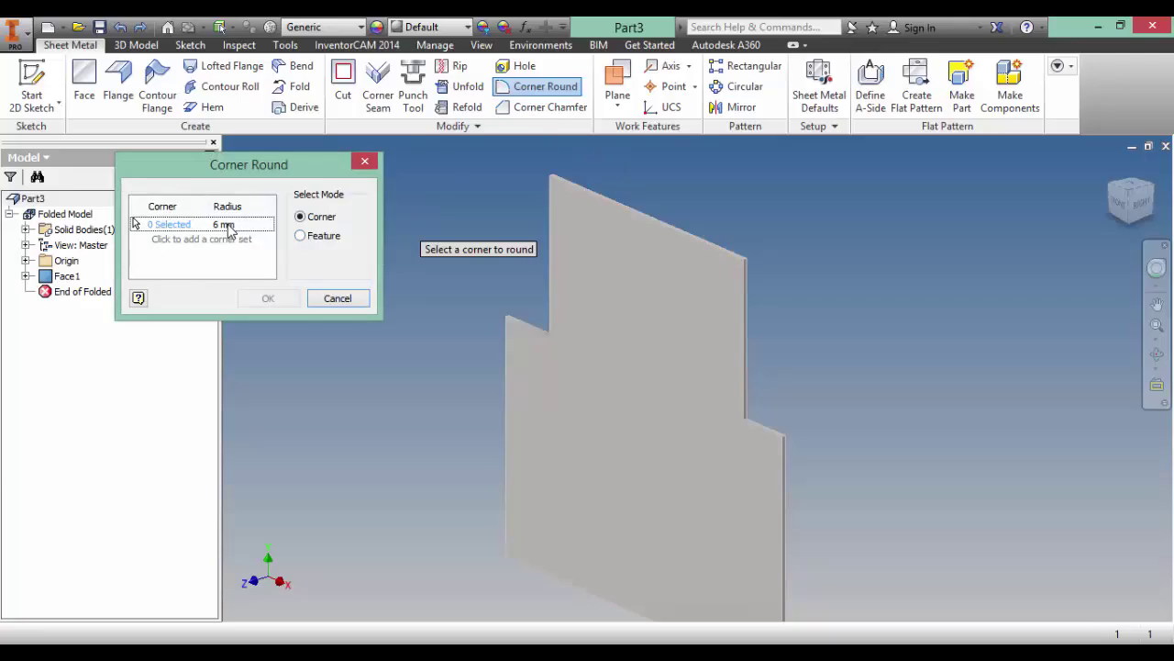
click(175, 238)
text(9)
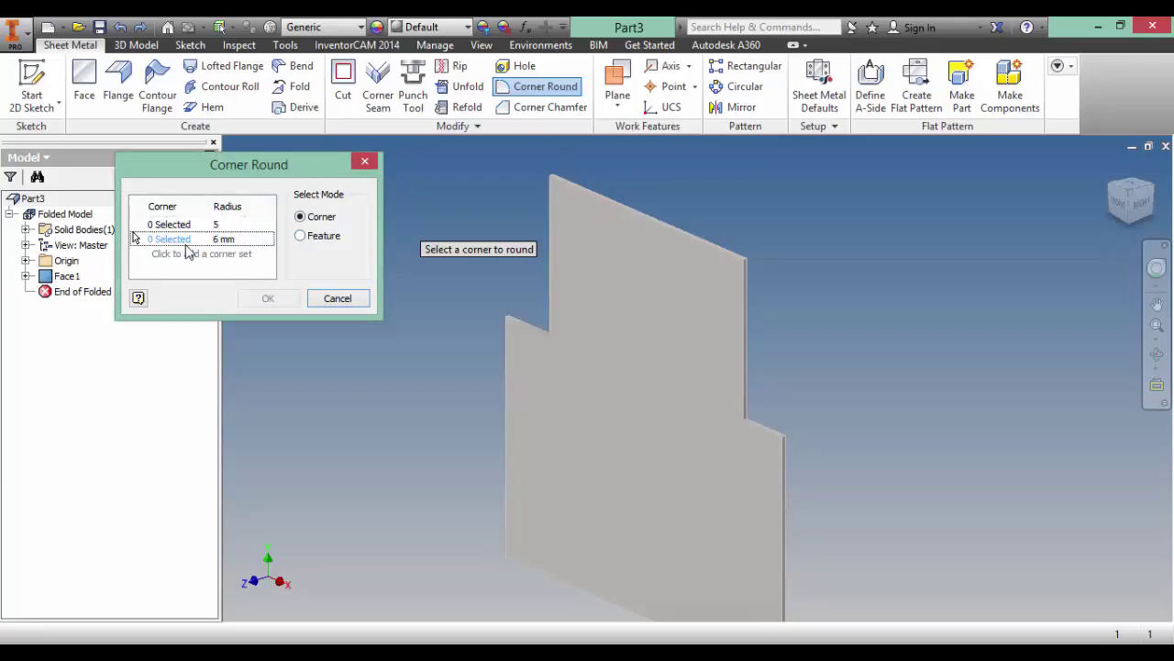
click(253, 254)
text(4)
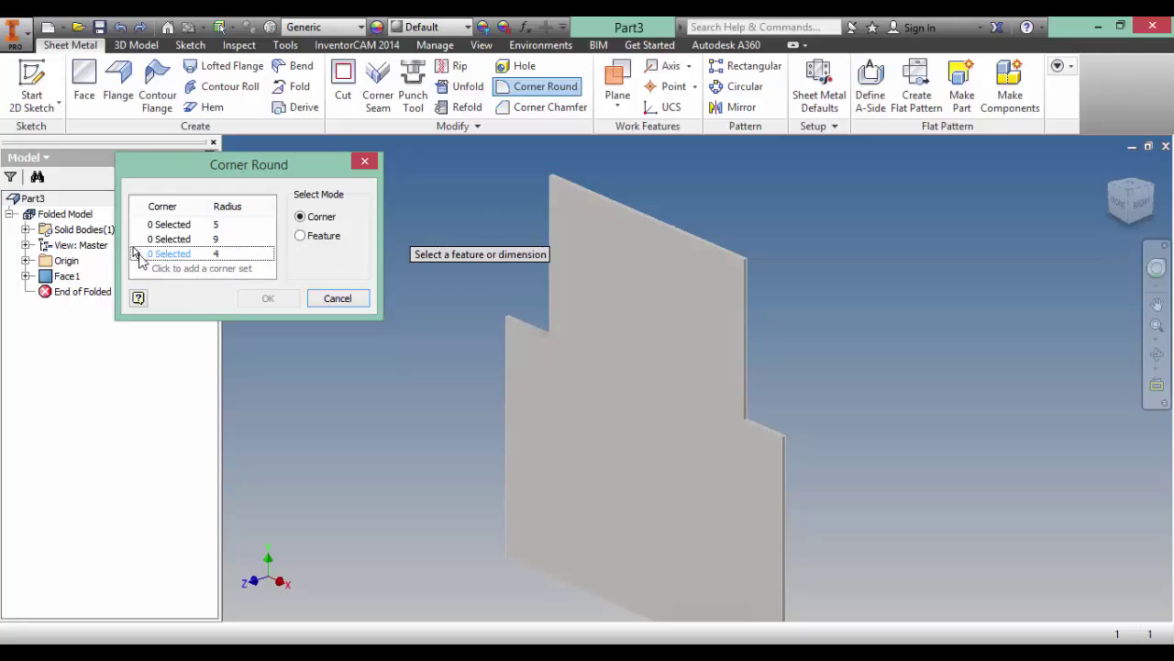
click(743, 259)
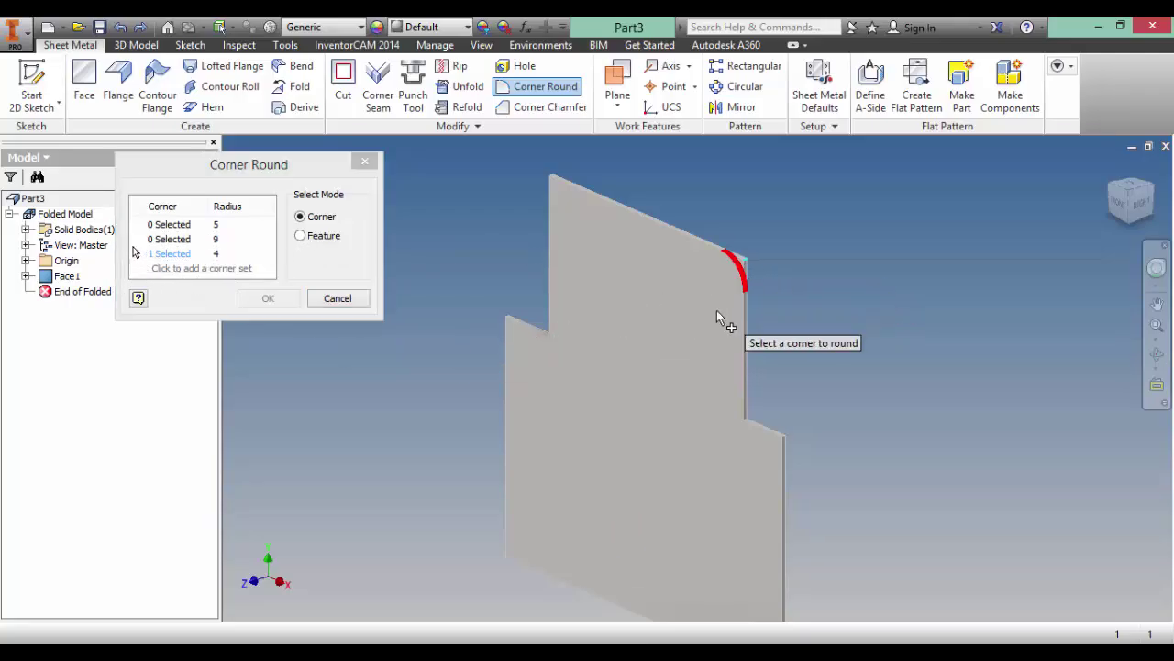
click(138, 224)
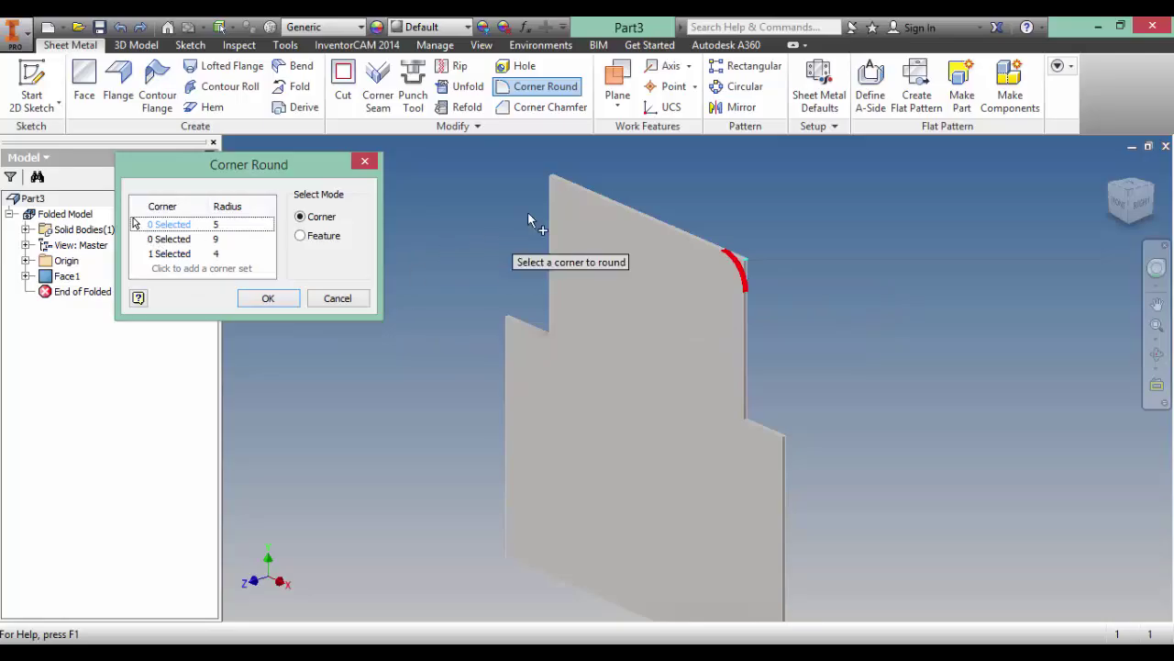
click(552, 175)
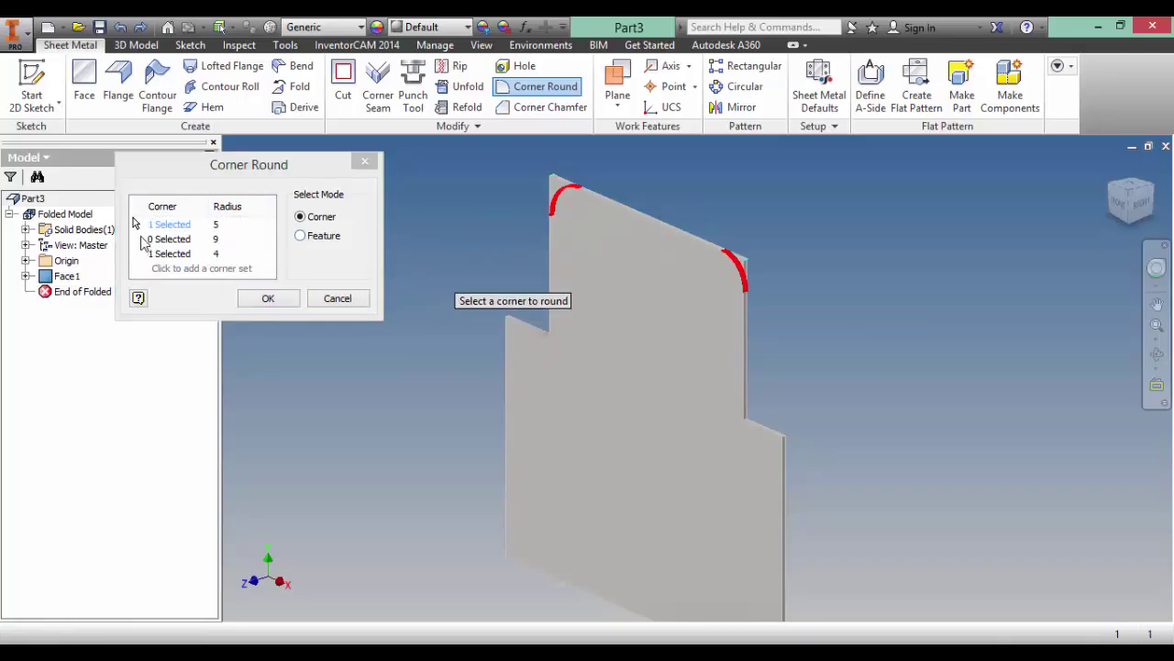
- Round the lower tab's top-left corner at 9 mm and the step's right corner at 5 mm
click(150, 242)
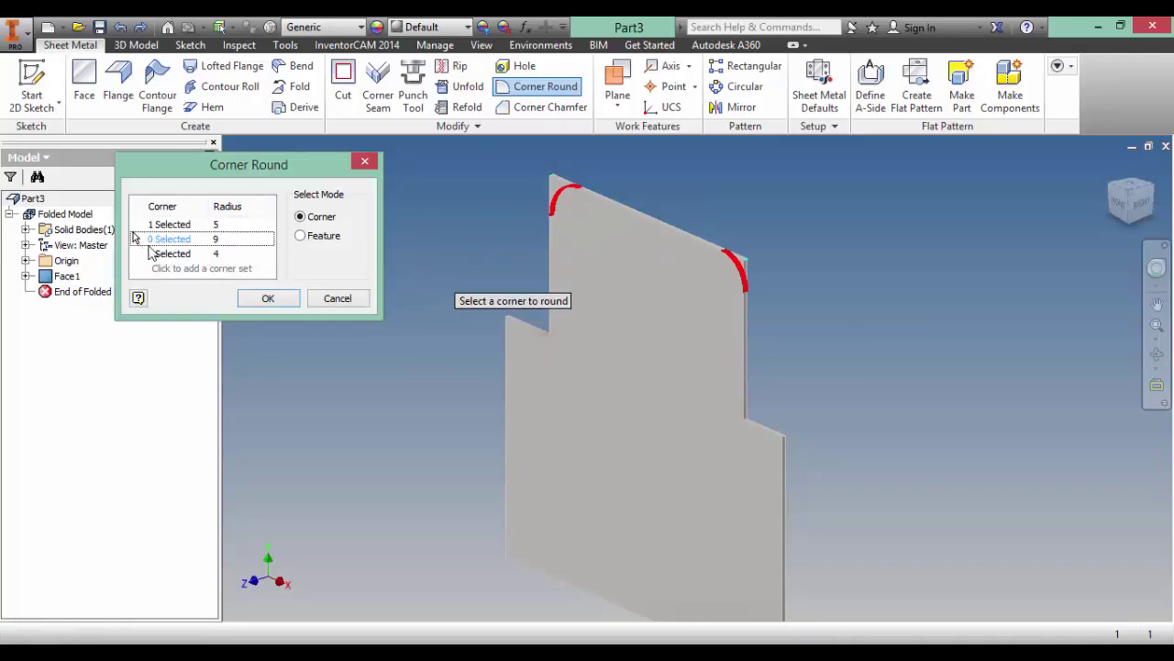
click(509, 319)
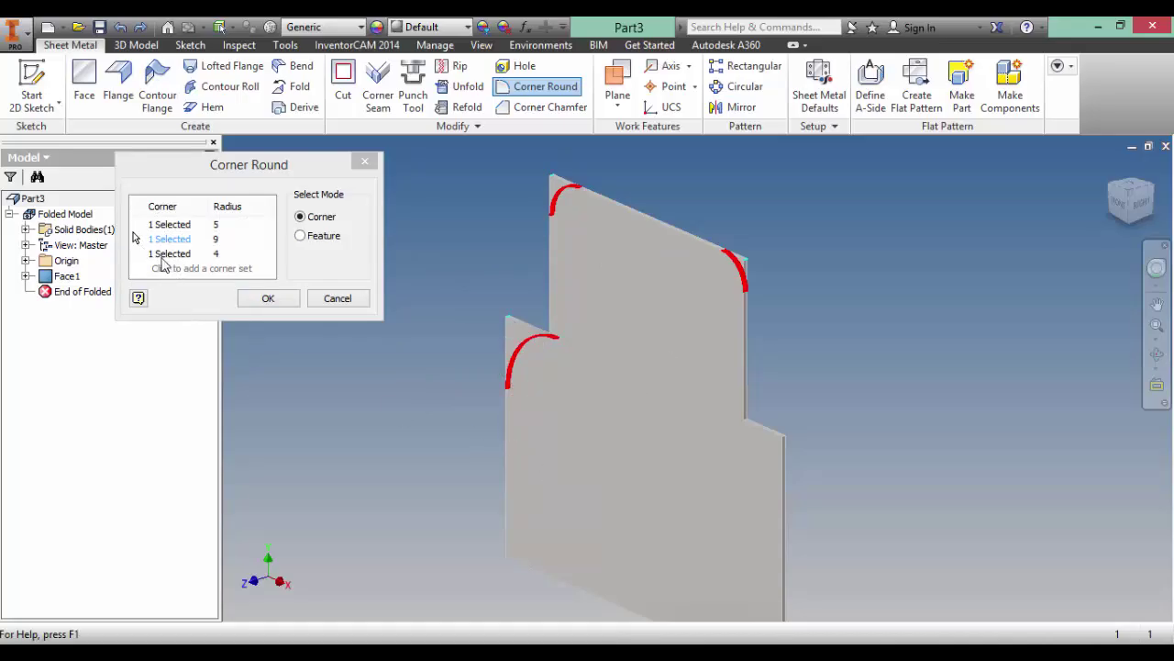
click(136, 223)
click(135, 224)
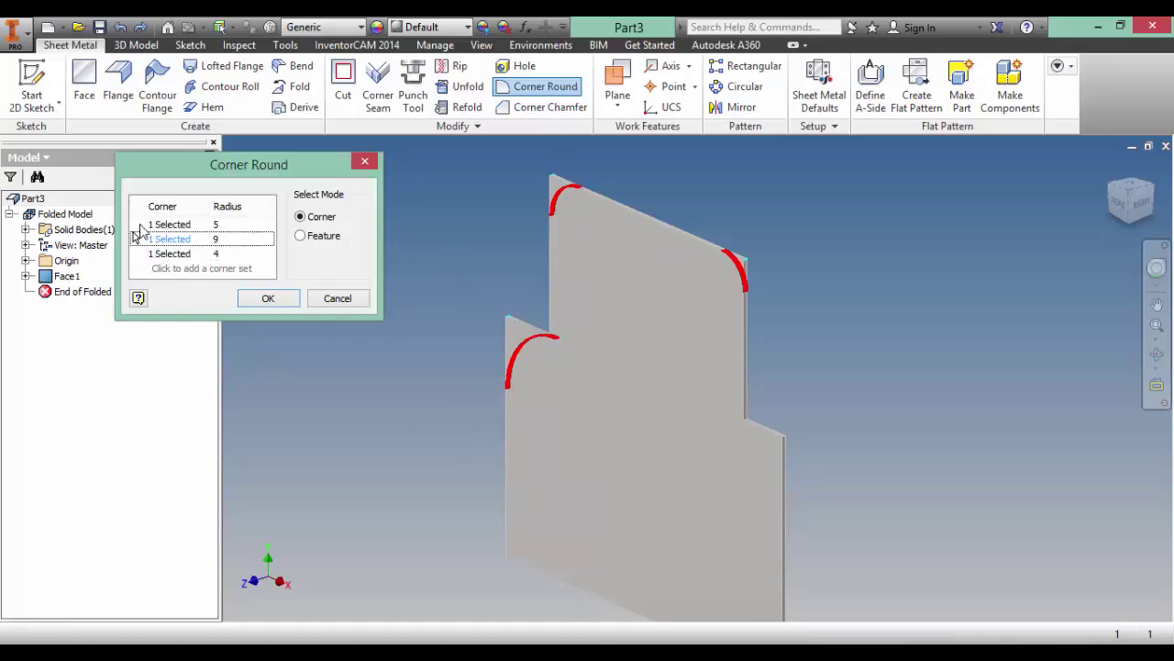
middle_drag(786, 443, 642, 363)
click(642, 363)
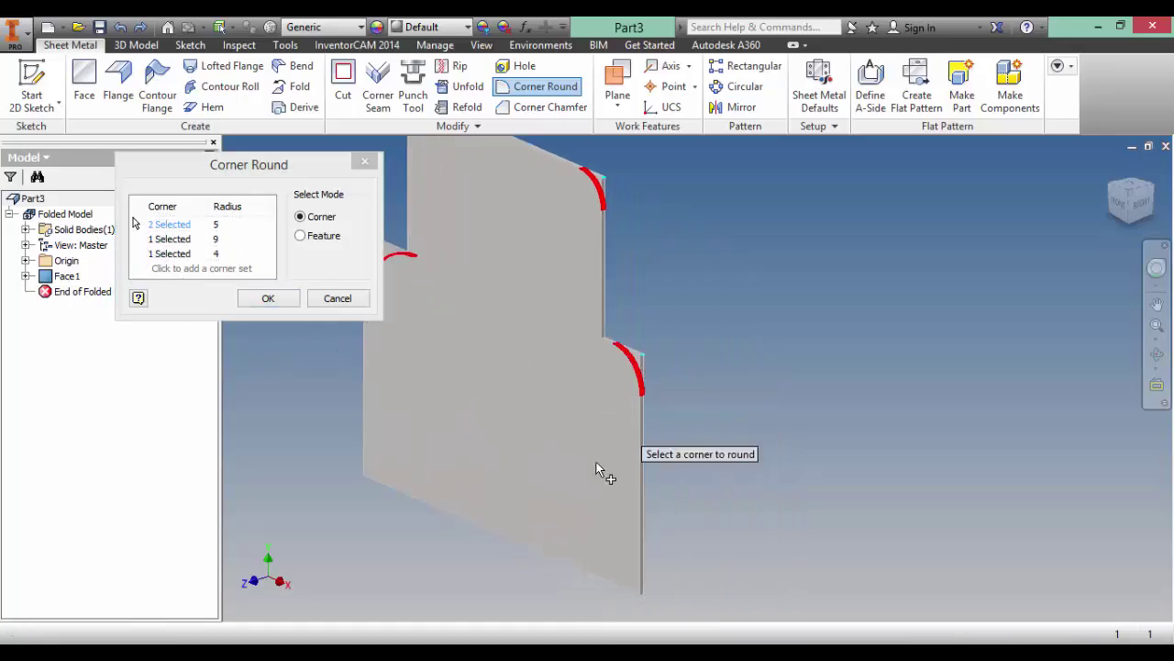
middle_drag(597, 472, 642, 217)
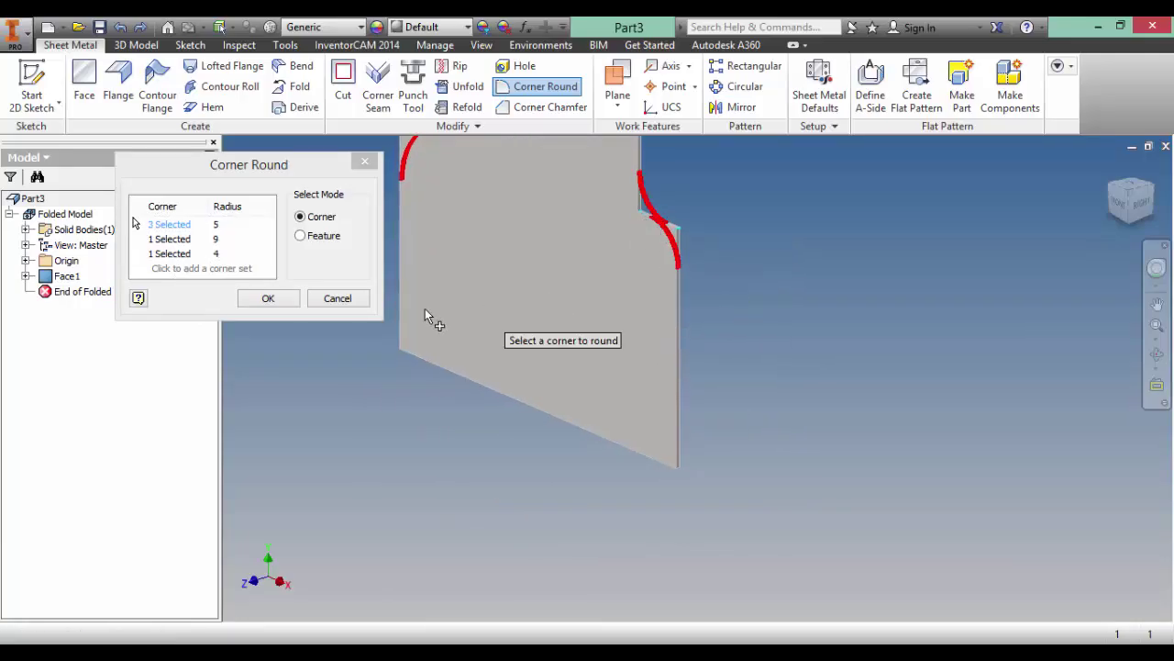
click(292, 300)
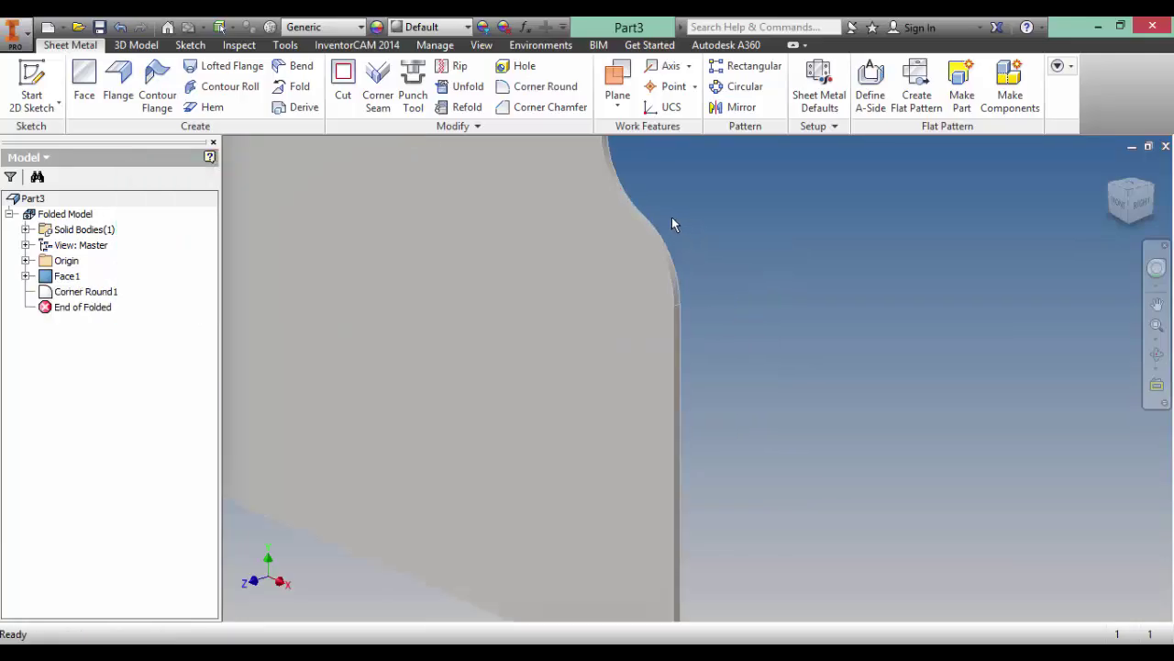
shift+middle_drag(684, 228, 646, 147)
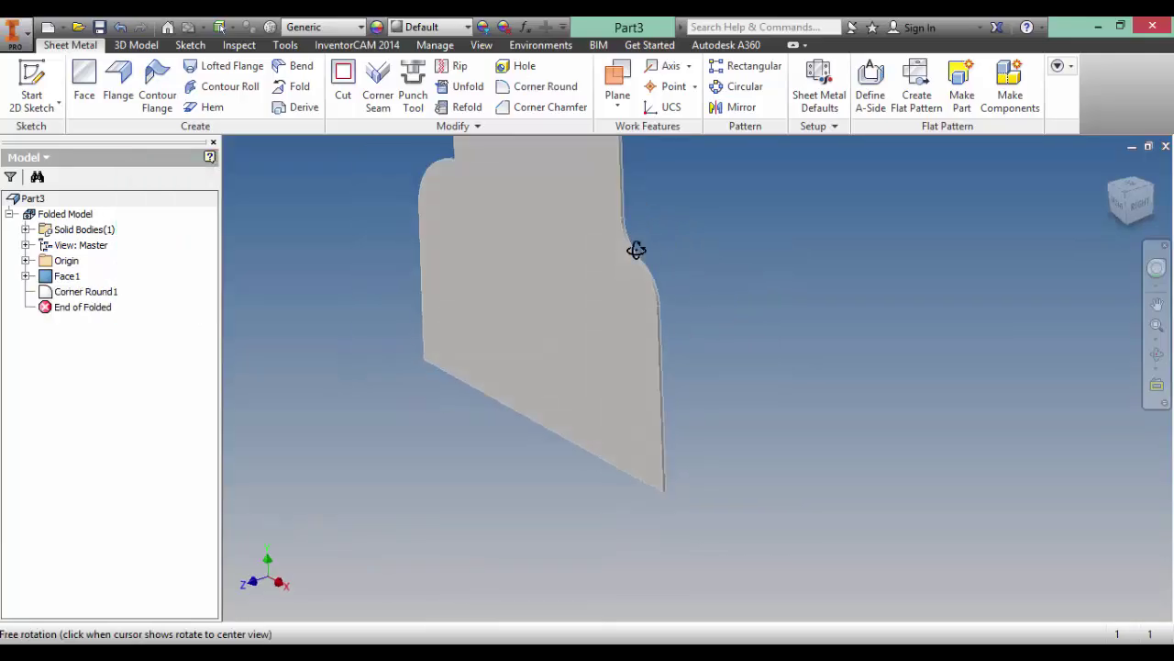
- Add a 4 mm corner round on the plate's bottom-left and bottom-right corners
click(545, 87)
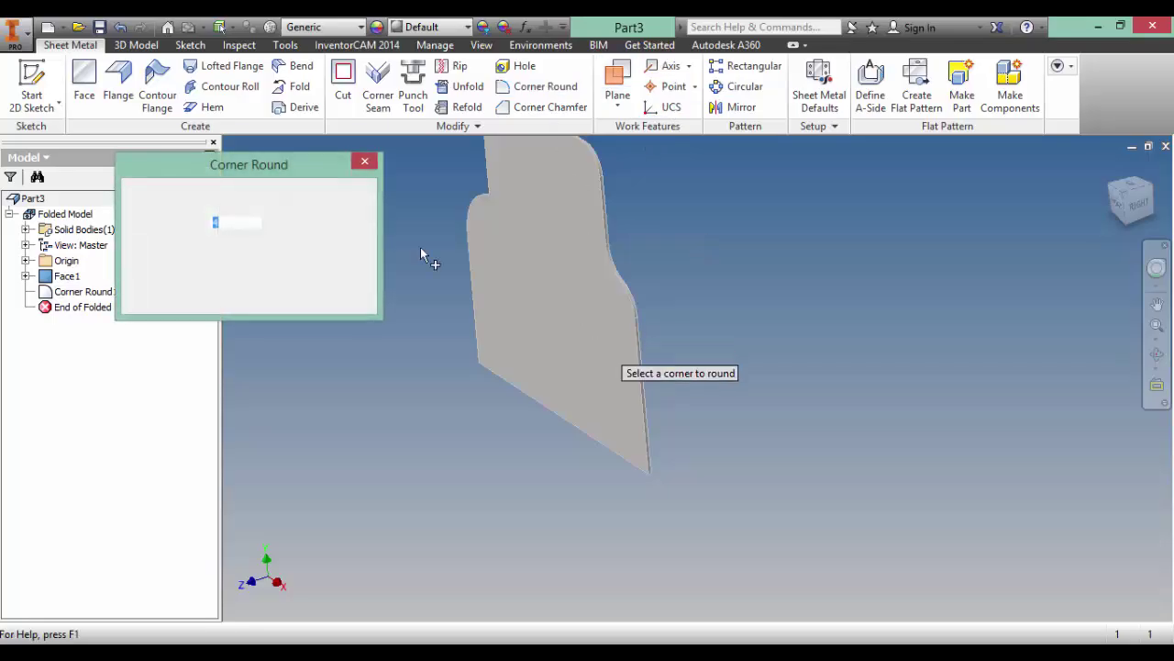
click(652, 469)
mouse_move(537, 425)
shift+middle_down()
mouse_move(637, 358)
mouse_move(538, 336)
shift+middle_up()
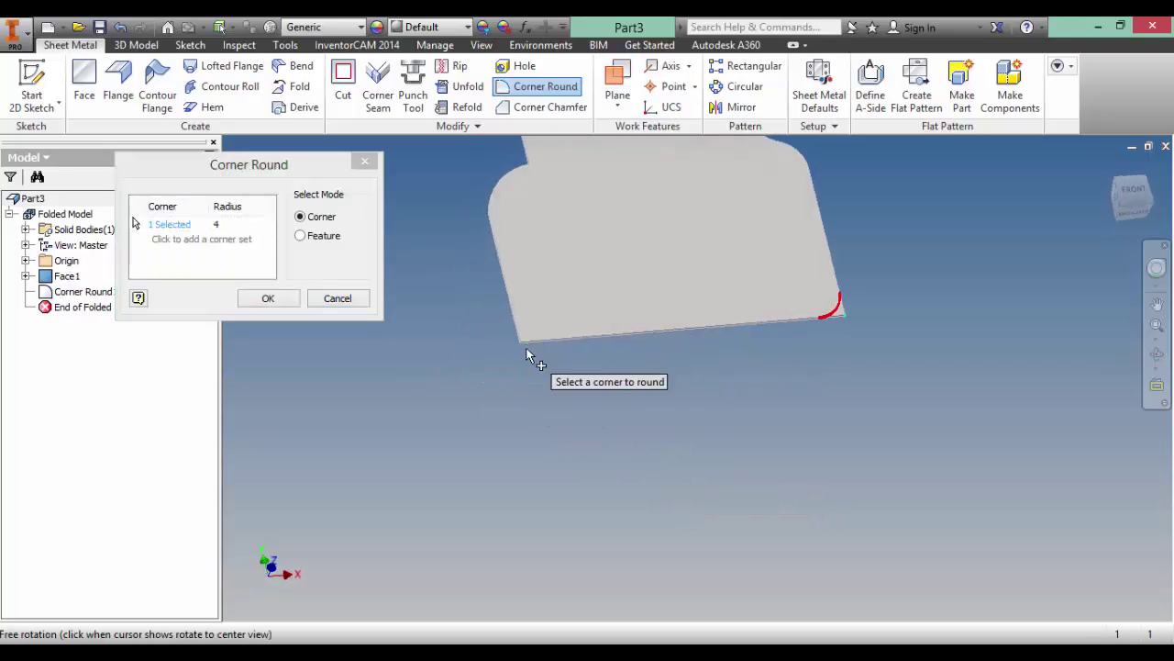
click(522, 340)
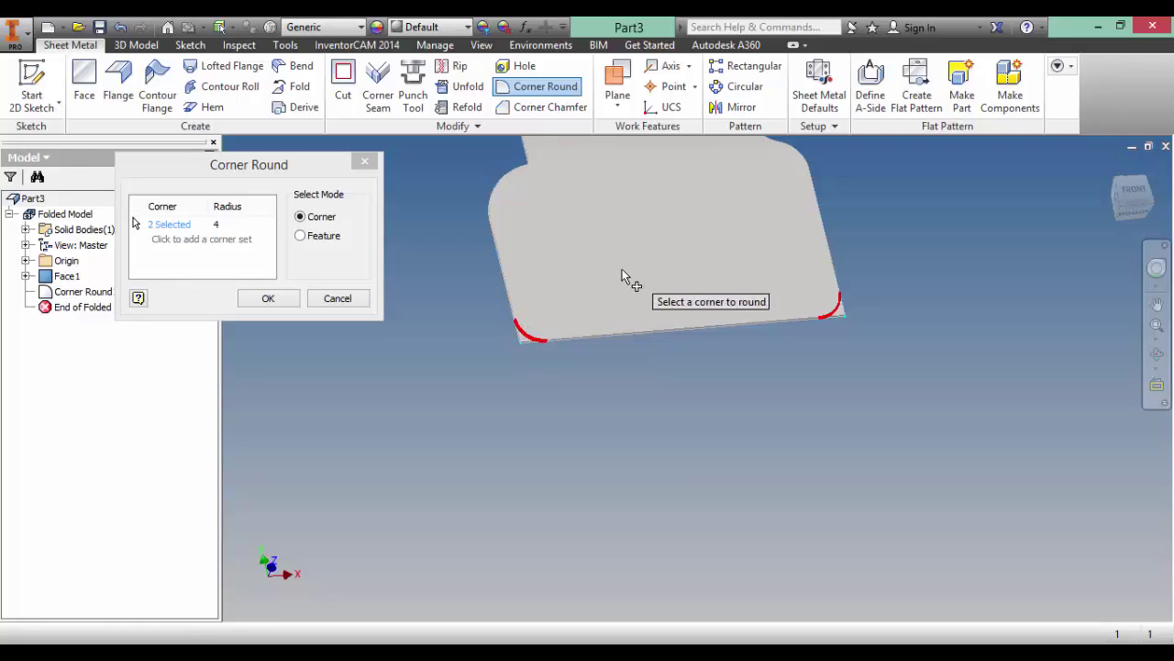
middle_drag(651, 262, 614, 345)
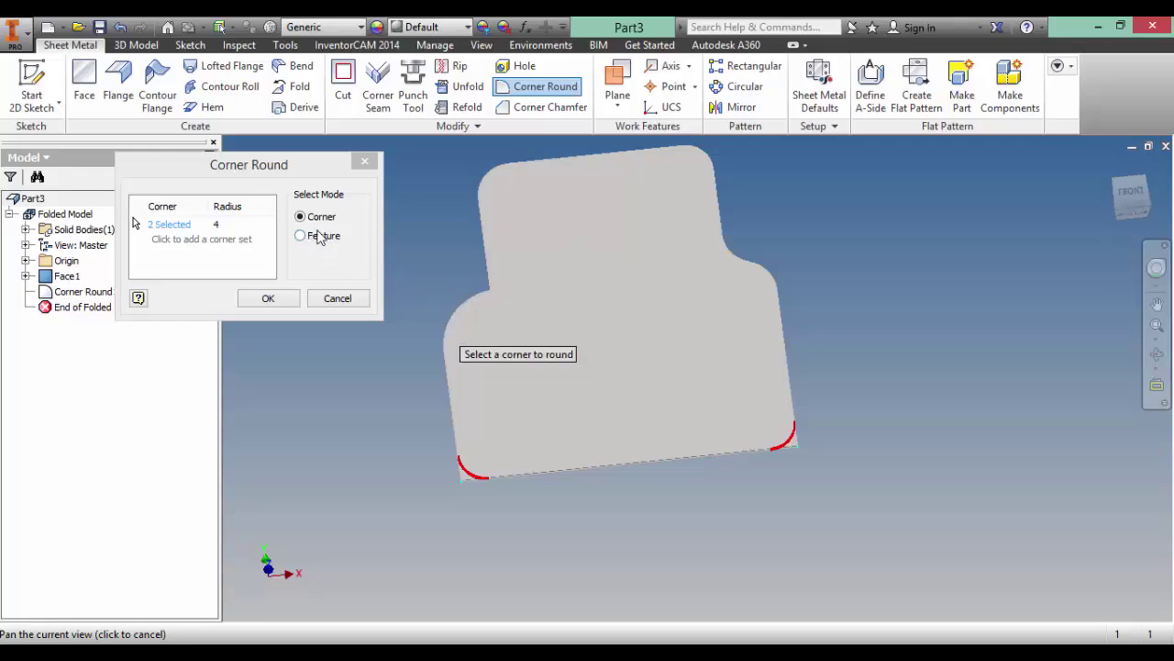
click(268, 298)
- Orbit and zoom around the finished plate to inspect its rounded corners
scroll(647, 371, down, 3)
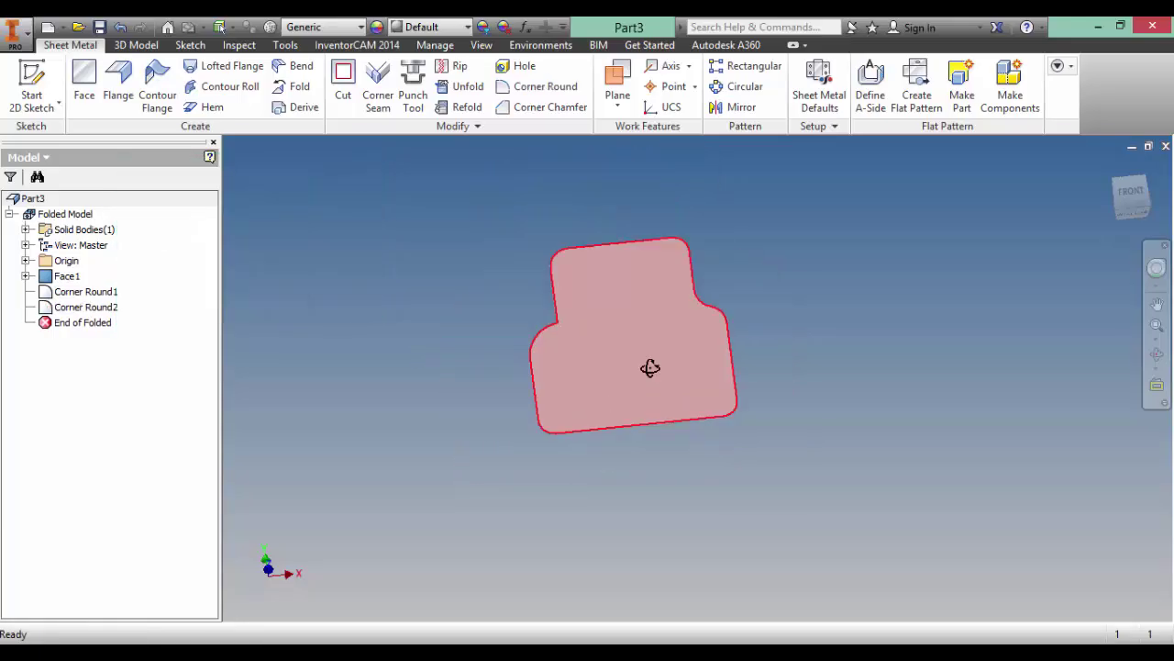
mouse_move(650, 368)
shift+middle_down()
mouse_move(500, 357)
mouse_move(582, 354)
shift+middle_up()
scroll(500, 354, down, 2)
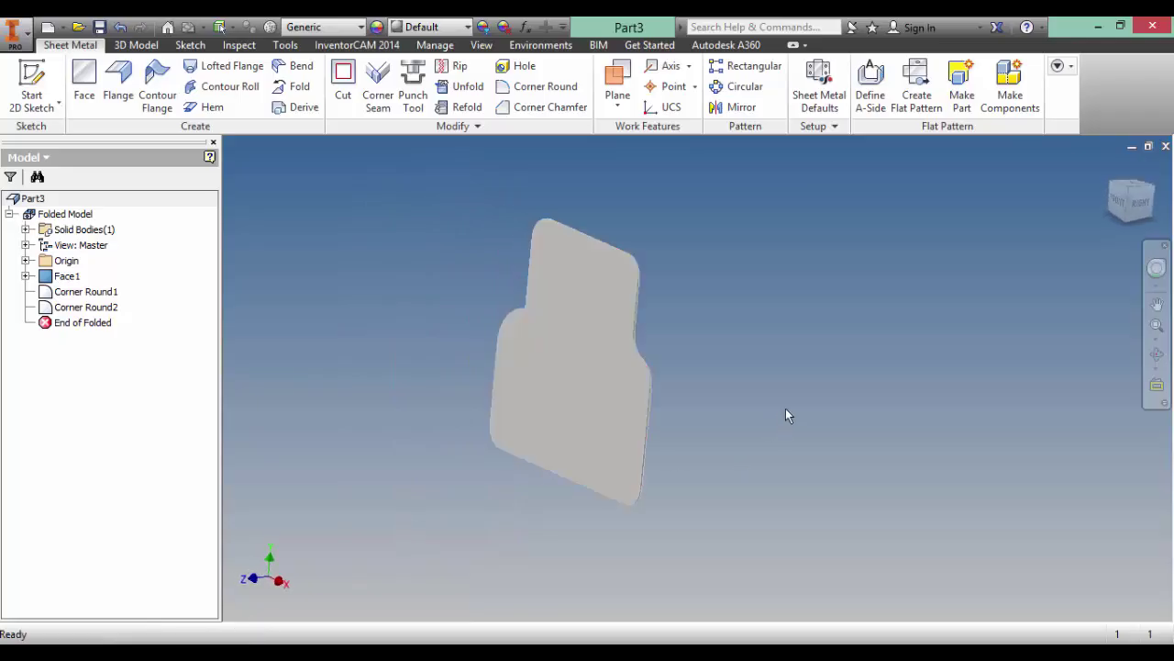